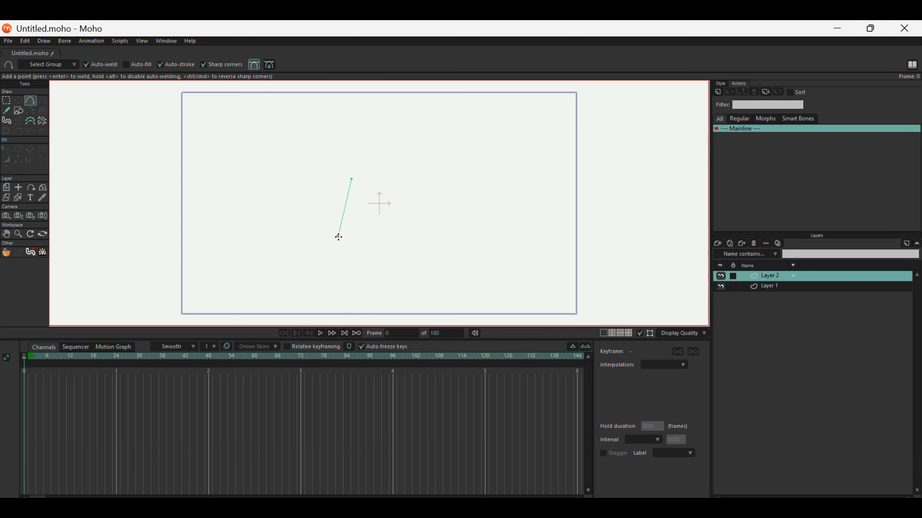
Finish a slanted straight line left of the canvas centre on Layer 2 and create a shape from it with both fill and stroke.
{"action": "left_click_drag", "start_coordinate": [339, 237], "coordinate": [340, 250]}
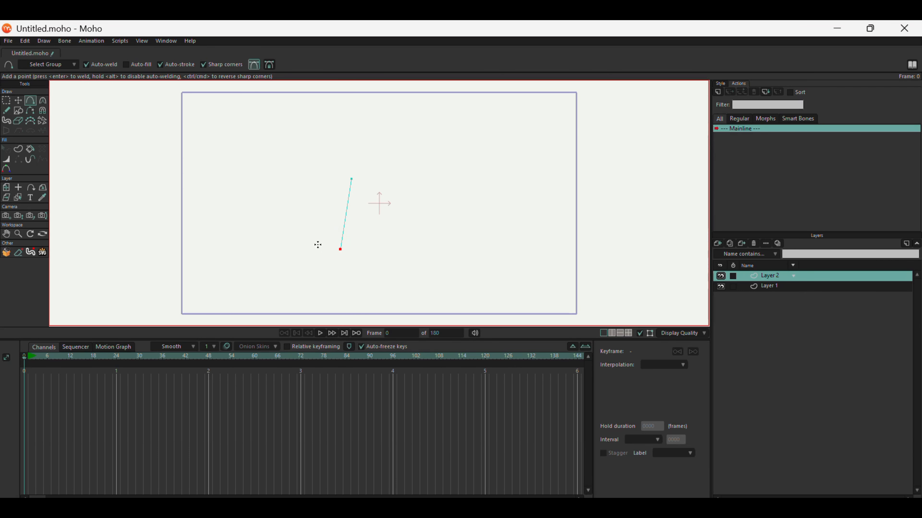
{"action": "left_click", "coordinate": [19, 149]}
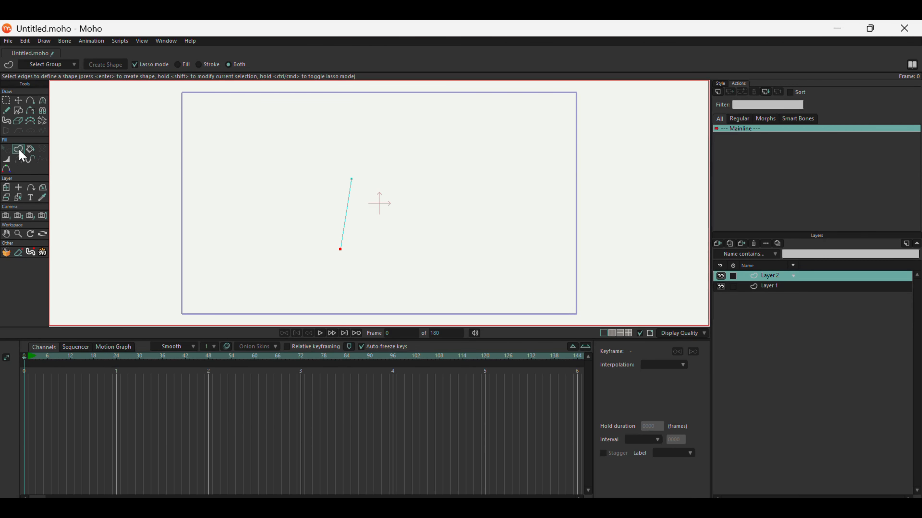
{"action": "left_click", "coordinate": [347, 208]}
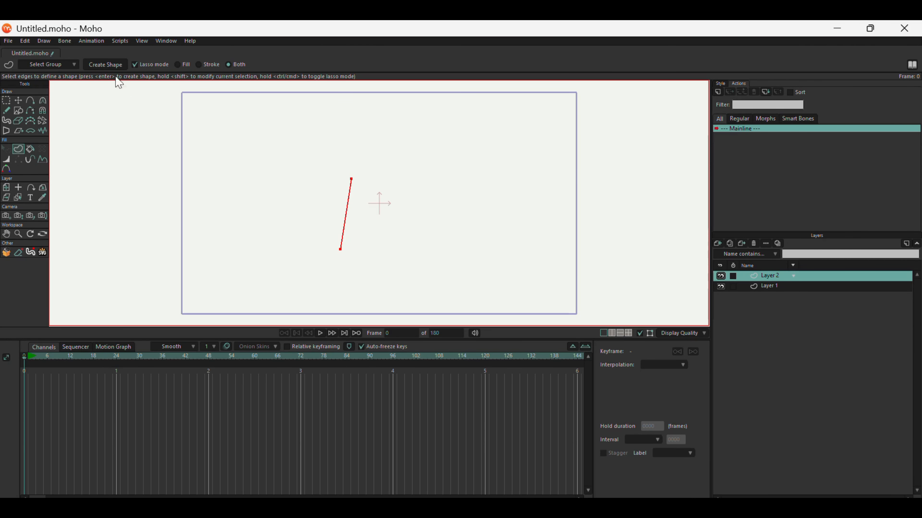
{"action": "left_click", "coordinate": [104, 68]}
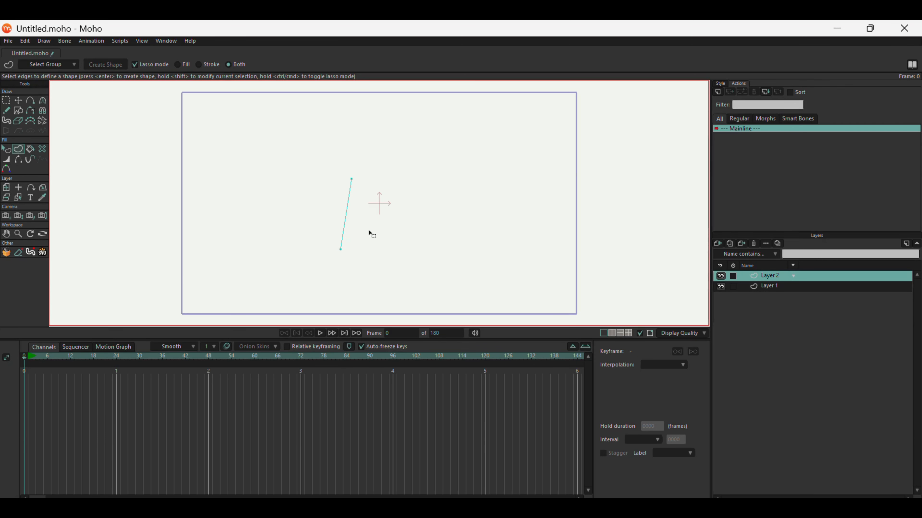
Thicken both end points of the line with the Line Width tool, widening the upper one to about 1004 percent.
{"action": "left_click", "coordinate": [7, 159]}
{"action": "mouse_move", "coordinate": [402, 210]}
{"action": "left_mouse_down"}
{"action": "mouse_move", "coordinate": [892, 214]}
{"action": "mouse_move", "coordinate": [566, 232]}
{"action": "left_mouse_up"}
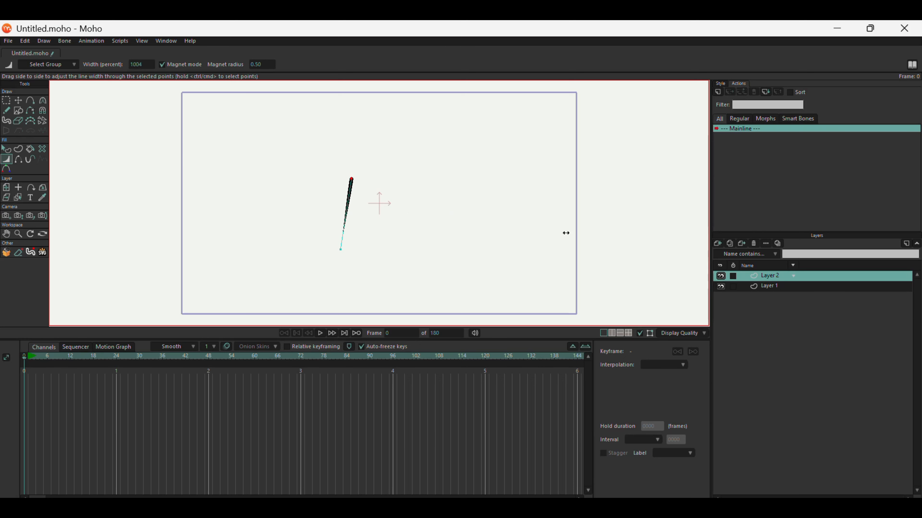
{"action": "left_click_drag", "start_coordinate": [346, 241], "coordinate": [496, 253]}
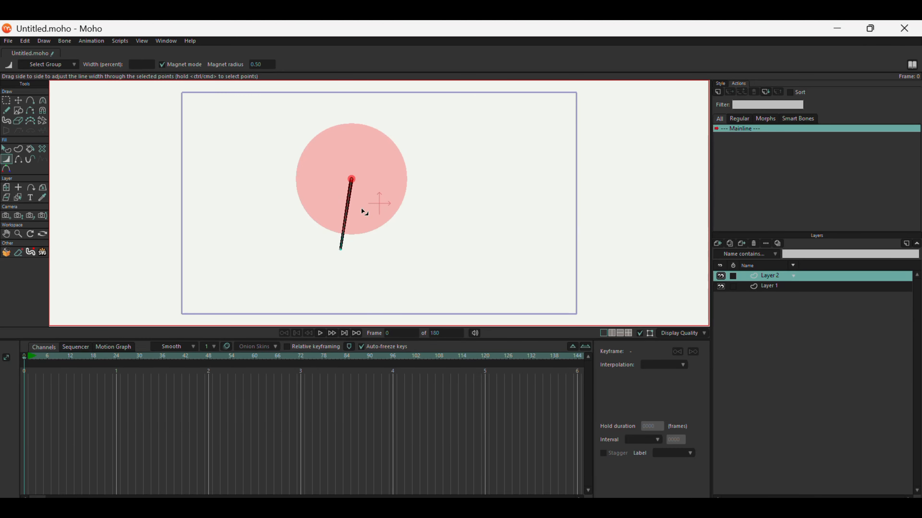
Duplicate the slanted line and rotate the copy so both lines meet at their upper ends as a pair of legs.
{"action": "left_click", "coordinate": [18, 100]}
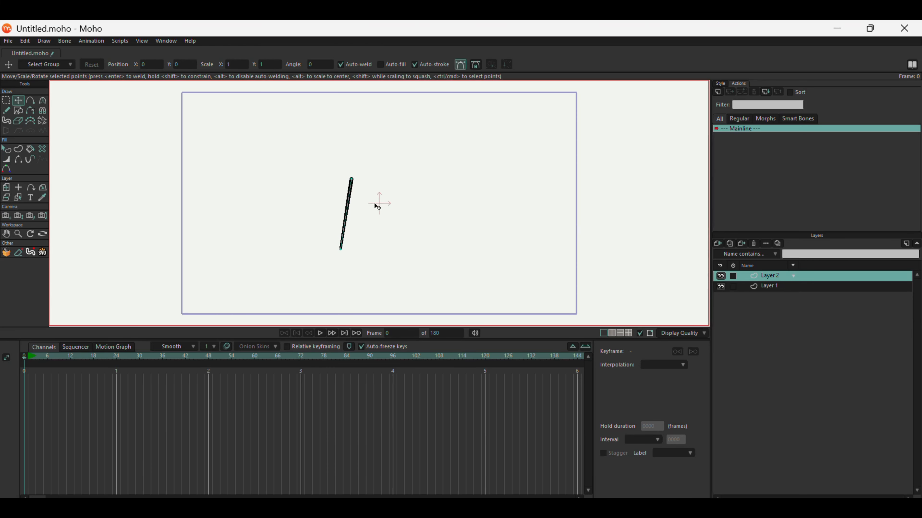
{"action": "left_click_drag", "start_coordinate": [351, 188], "coordinate": [353, 187]}
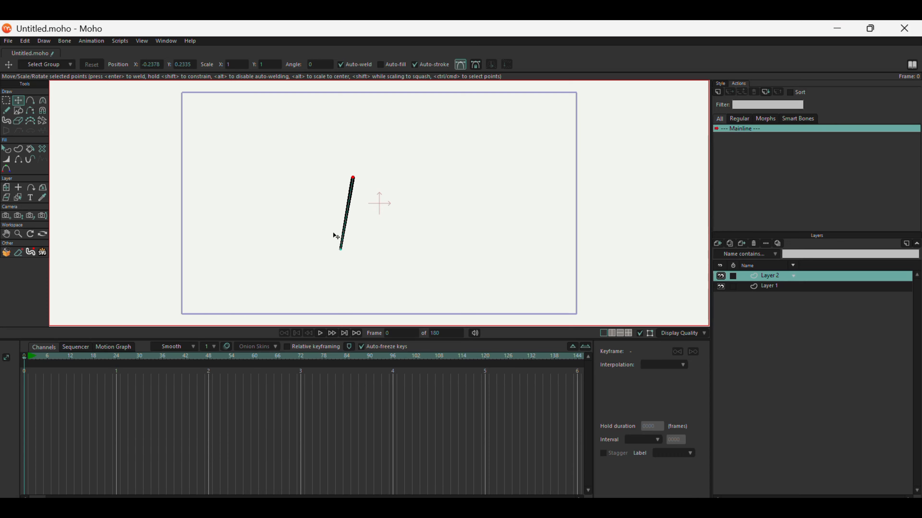
{"action": "left_click", "coordinate": [346, 208]}
{"action": "left_click", "coordinate": [346, 217]}
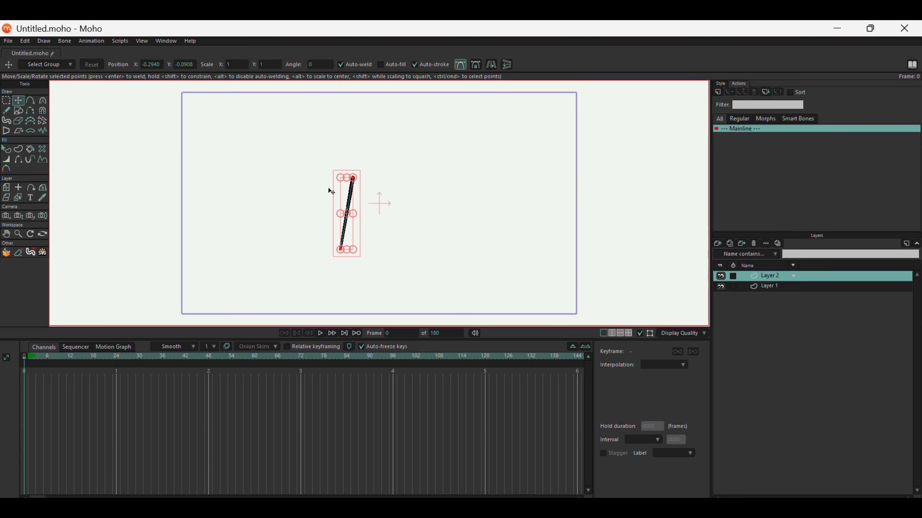
{"action": "left_click_drag", "start_coordinate": [360, 257], "coordinate": [385, 249]}
{"action": "left_click_drag", "start_coordinate": [340, 196], "coordinate": [357, 195]}
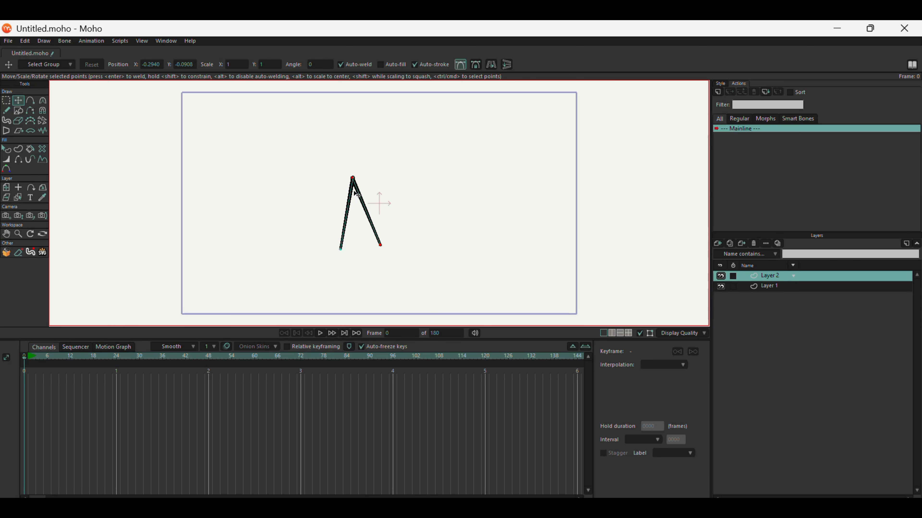
Paste another copy of the line and place it upright on top of the legs as the torso.
{"action": "scroll", "coordinate": [385, 222], "scroll_direction": "up", "scroll_amount": 1}
{"action": "key", "text": "ctrl+c"}
{"action": "key", "text": "ctrl+v"}
{"action": "left_click_drag", "start_coordinate": [355, 242], "coordinate": [346, 164]}
{"action": "left_click_drag", "start_coordinate": [373, 216], "coordinate": [360, 222]}
{"action": "left_click_drag", "start_coordinate": [352, 169], "coordinate": [345, 160]}
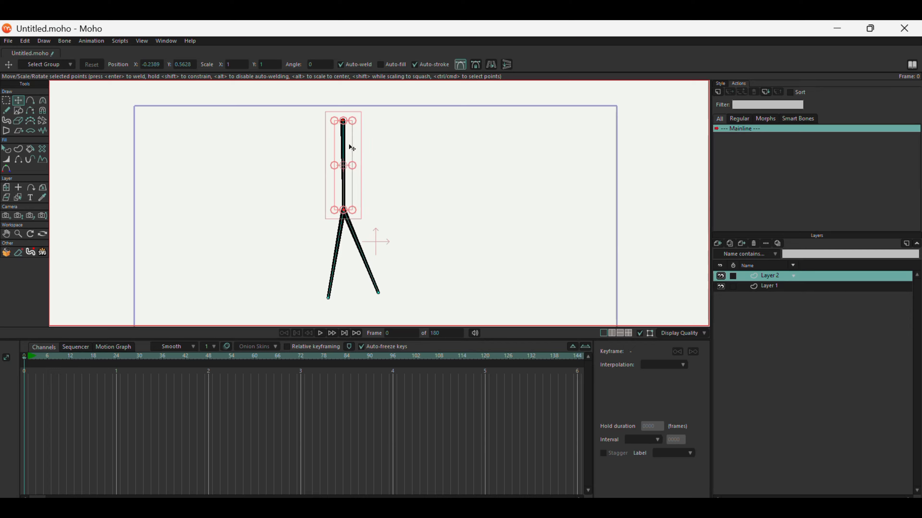
Paste copies of the line and rotate them outward from the top of the torso as two arms.
{"action": "left_click", "coordinate": [363, 212]}
{"action": "key", "text": "ctrl+v"}
{"action": "left_click_drag", "start_coordinate": [328, 156], "coordinate": [351, 149]}
{"action": "left_click_drag", "start_coordinate": [355, 151], "coordinate": [383, 200]}
{"action": "left_click_drag", "start_coordinate": [384, 135], "coordinate": [334, 140]}
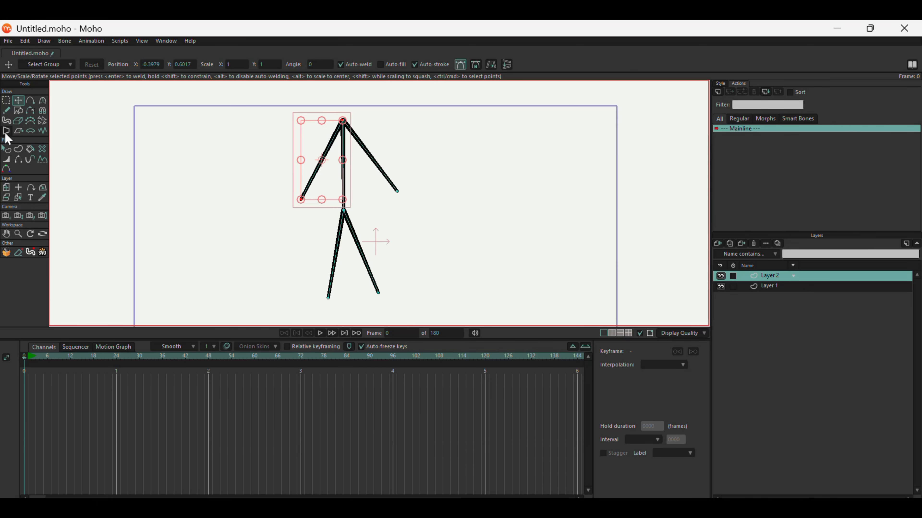
Add a vector layer and draw a circle shape with fill and stroke over the top of the torso as the head.
{"action": "left_click", "coordinate": [718, 244]}
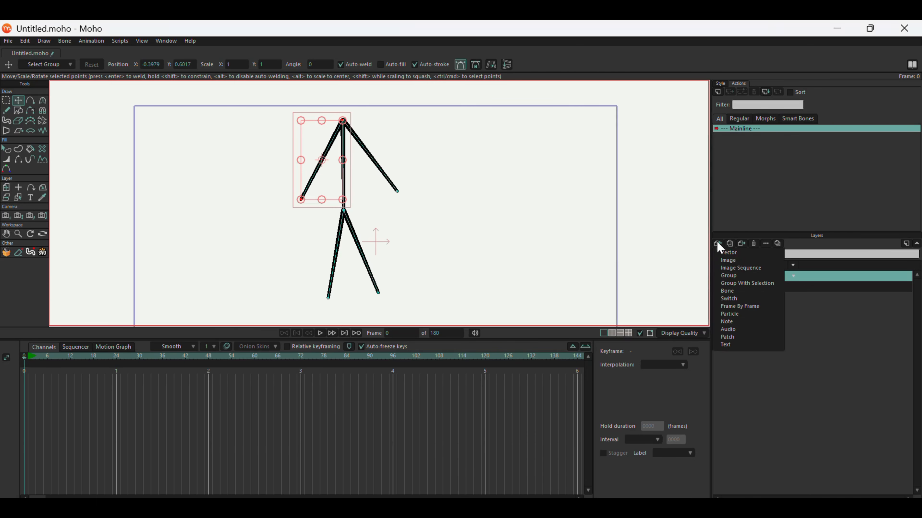
{"action": "left_click", "coordinate": [592, 264]}
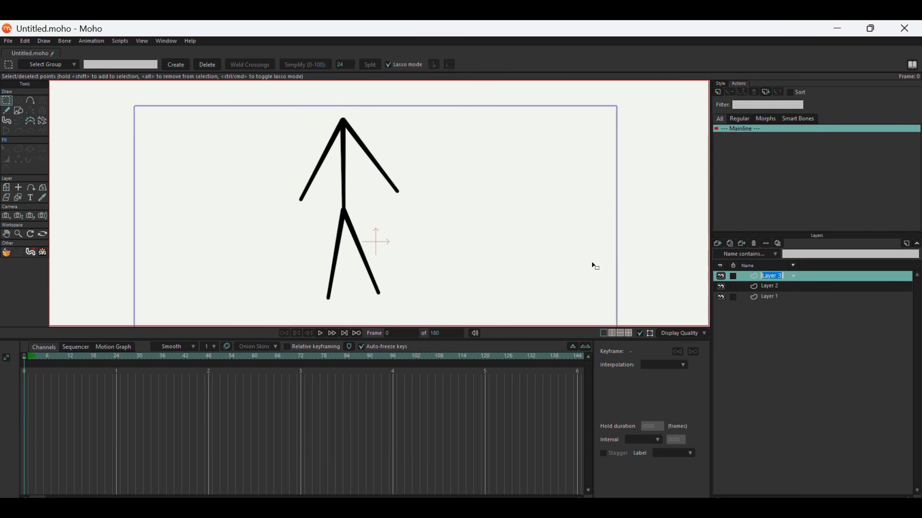
{"action": "left_click", "coordinate": [19, 111]}
{"action": "left_click_drag", "start_coordinate": [317, 89], "coordinate": [371, 145]}
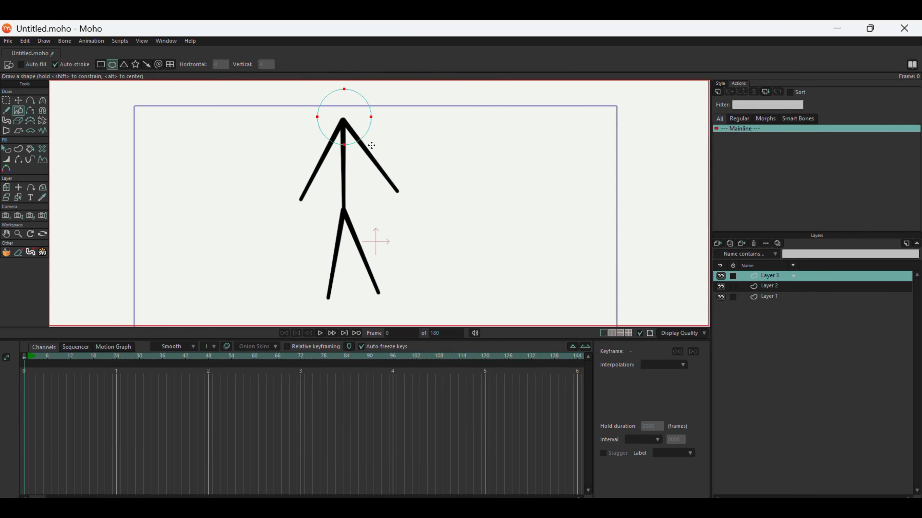
{"action": "left_click", "coordinate": [18, 149]}
{"action": "key", "text": "Return"}
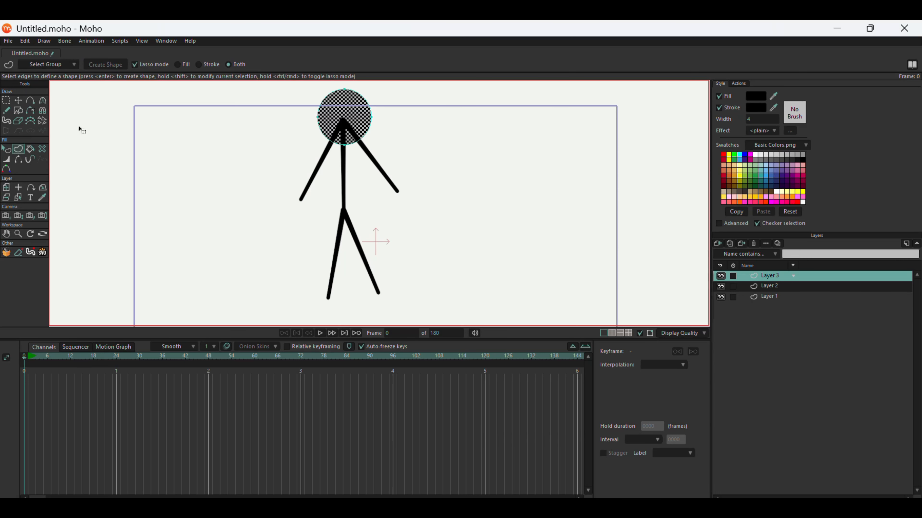
Move the head circle above the shoulders and reshape the body with a neck, shorter arms and wider-spread legs.
{"action": "left_click", "coordinate": [21, 102]}
{"action": "left_click", "coordinate": [365, 110]}
{"action": "scroll", "coordinate": [397, 185], "scroll_direction": "down", "scroll_amount": 2}
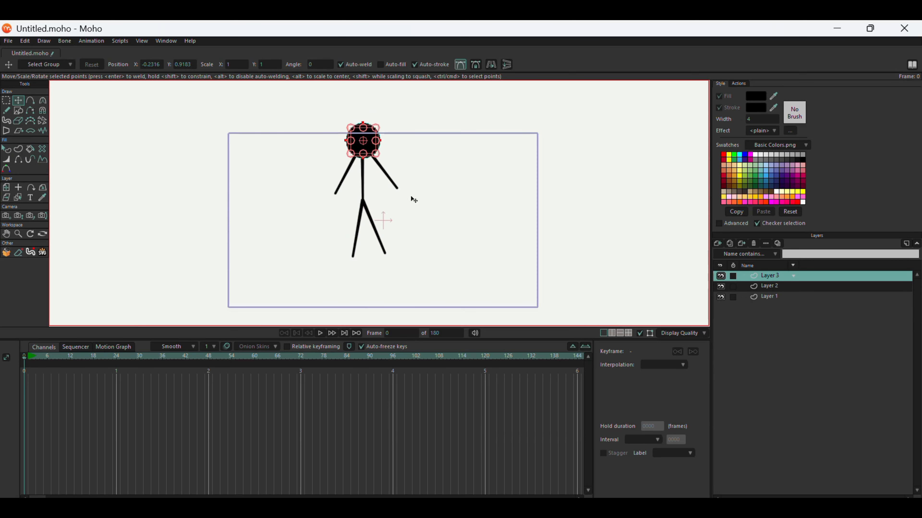
{"action": "scroll", "coordinate": [364, 145], "scroll_direction": "up", "scroll_amount": 2}
{"action": "left_click_drag", "start_coordinate": [364, 147], "coordinate": [372, 124]}
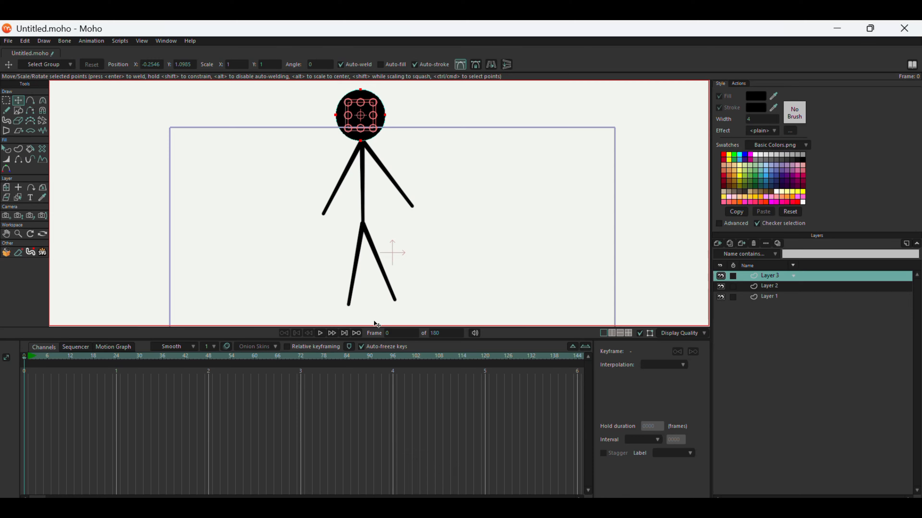
{"action": "left_click", "coordinate": [365, 200]}
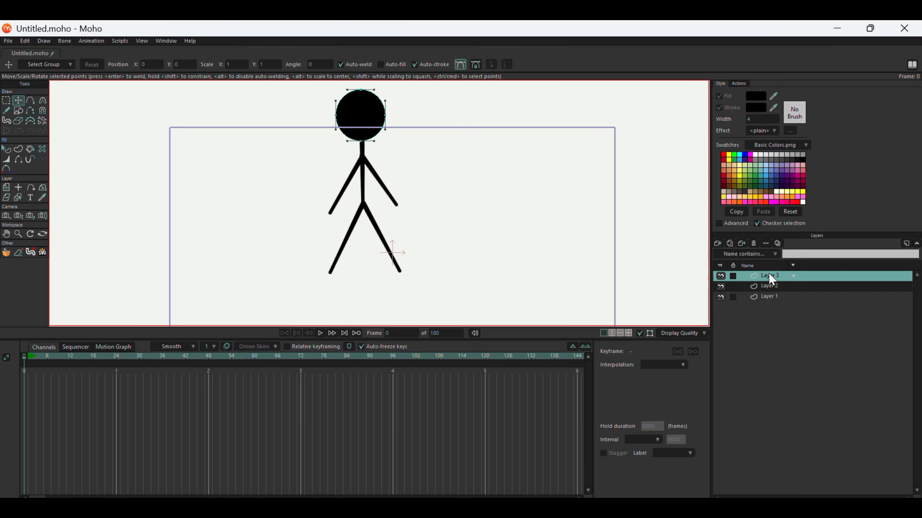
Group Layer 3 and Layer 2 together and name the group STICKMAN.
{"action": "left_click", "coordinate": [770, 289], "text": "ctrl"}
{"action": "right_click", "coordinate": [767, 286]}
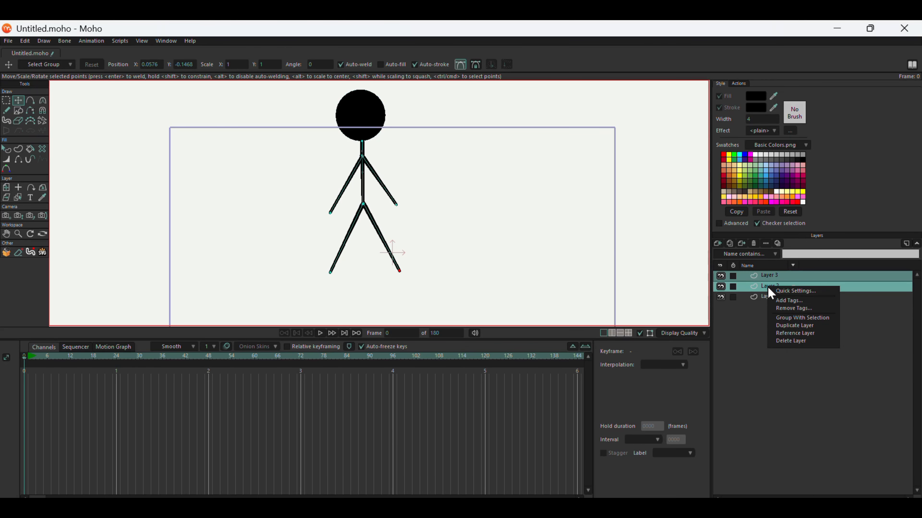
{"action": "left_click", "coordinate": [804, 318]}
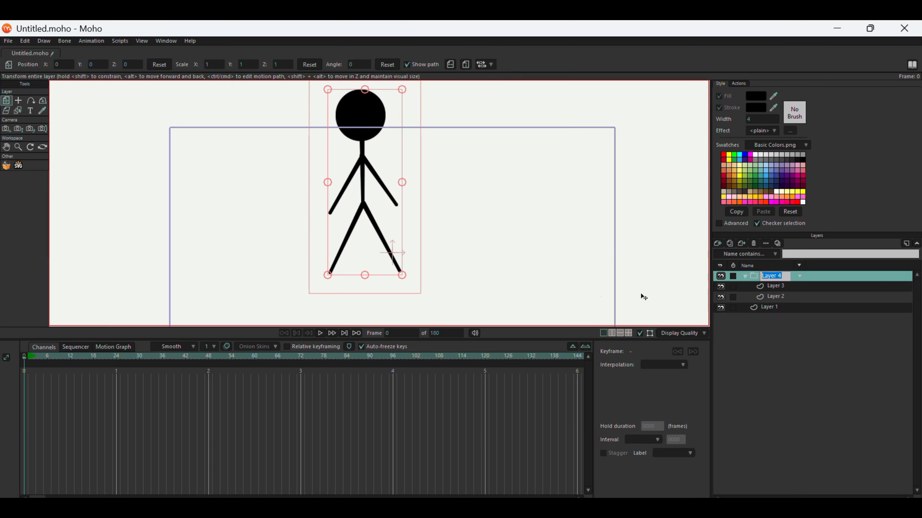
{"action": "type", "text": "STICKMAN"}
{"action": "key", "text": "Return"}
{"action": "left_click", "coordinate": [351, 111]}
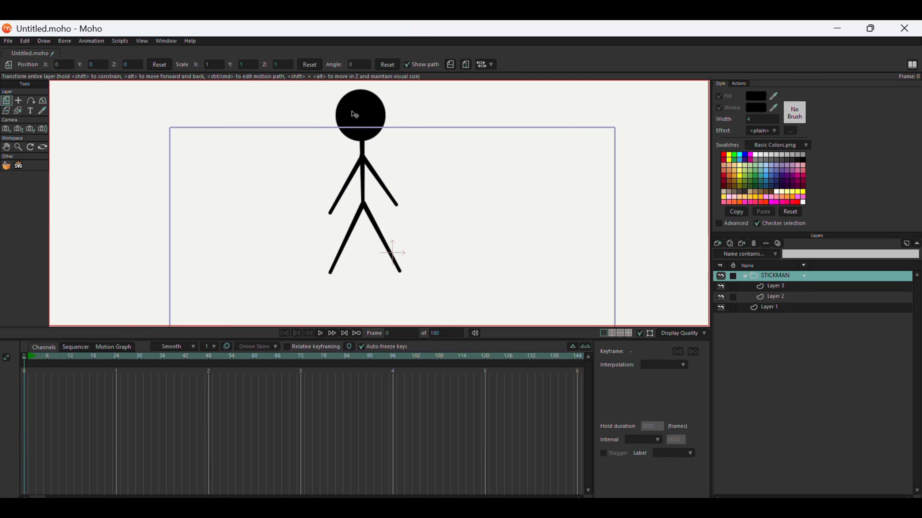
{"action": "left_click_drag", "start_coordinate": [351, 111], "coordinate": [353, 149]}
{"action": "mouse_move", "coordinate": [405, 128]}
{"action": "left_mouse_down"}
{"action": "mouse_move", "coordinate": [395, 176]}
{"action": "mouse_move", "coordinate": [402, 163]}
{"action": "mouse_move", "coordinate": [338, 182]}
{"action": "mouse_move", "coordinate": [309, 174]}
{"action": "left_mouse_up"}
{"action": "scroll", "coordinate": [467, 97], "scroll_direction": "down", "scroll_amount": 2}
{"action": "scroll", "coordinate": [430, 203], "scroll_direction": "up", "scroll_amount": 3}
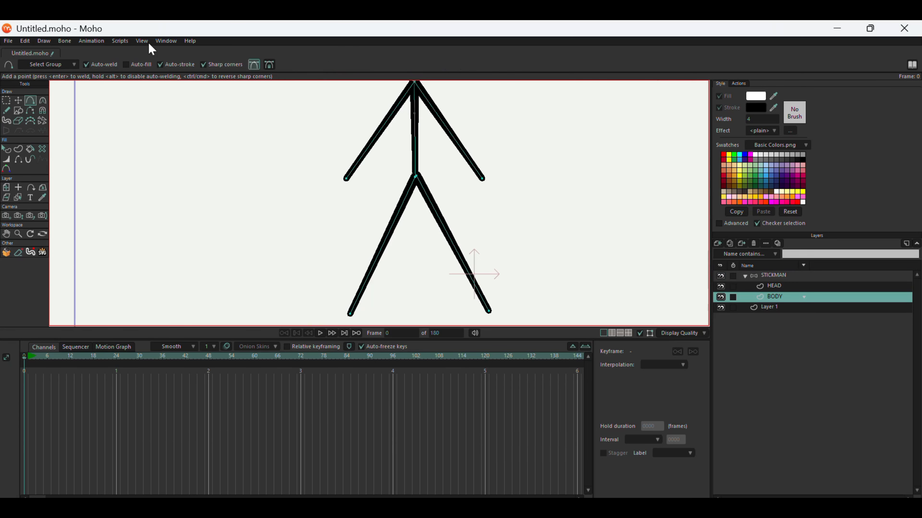
Adjust the grid spacing in the Grid Settings and display the square grid over the canvas.
{"action": "left_click", "coordinate": [142, 41]}
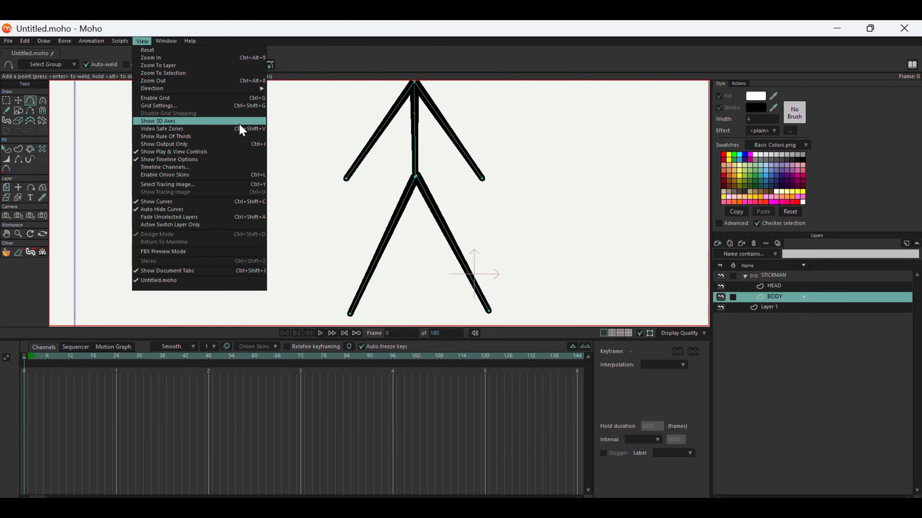
{"action": "left_click", "coordinate": [233, 106]}
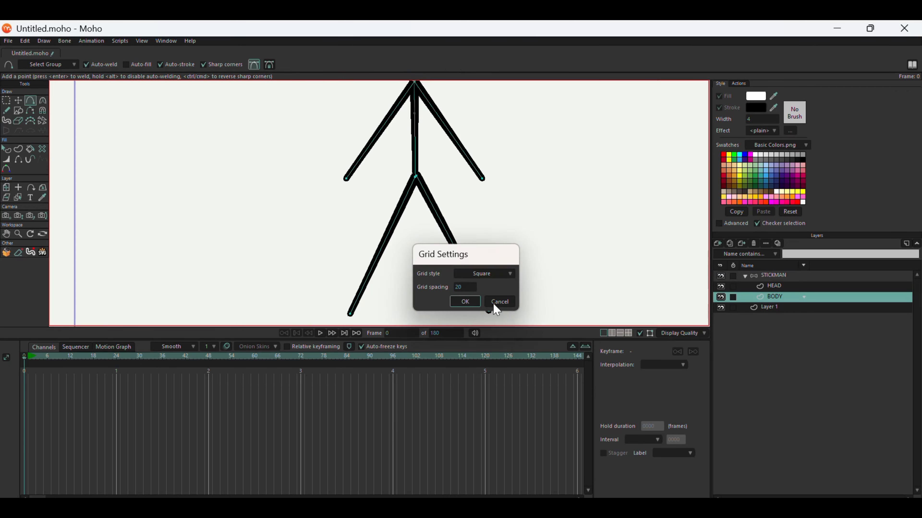
{"action": "double_click", "coordinate": [462, 288]}
{"action": "left_click", "coordinate": [472, 299]}
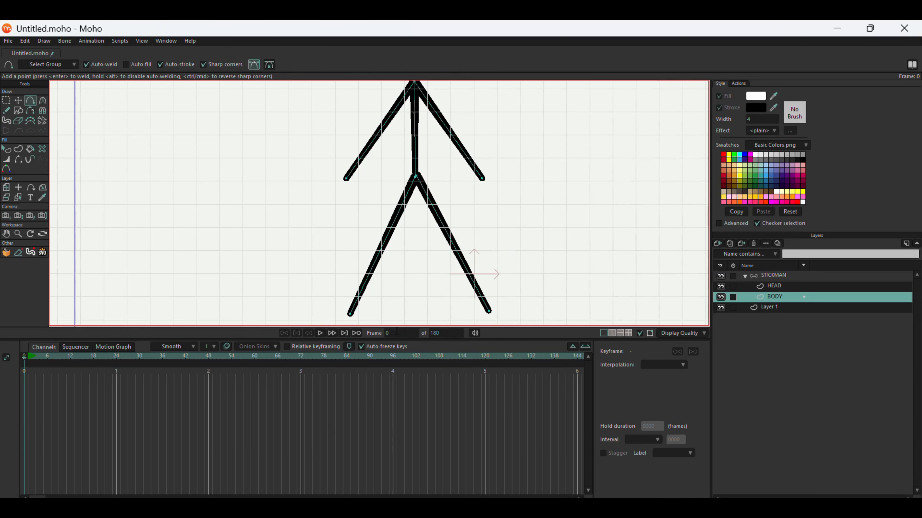
Return to frame 0 and add knee points midway along the legs on the BODY layer.
{"action": "scroll", "coordinate": [397, 331], "scroll_direction": "up", "scroll_amount": 2}
{"action": "scroll", "coordinate": [413, 276], "scroll_direction": "up", "scroll_amount": 2}
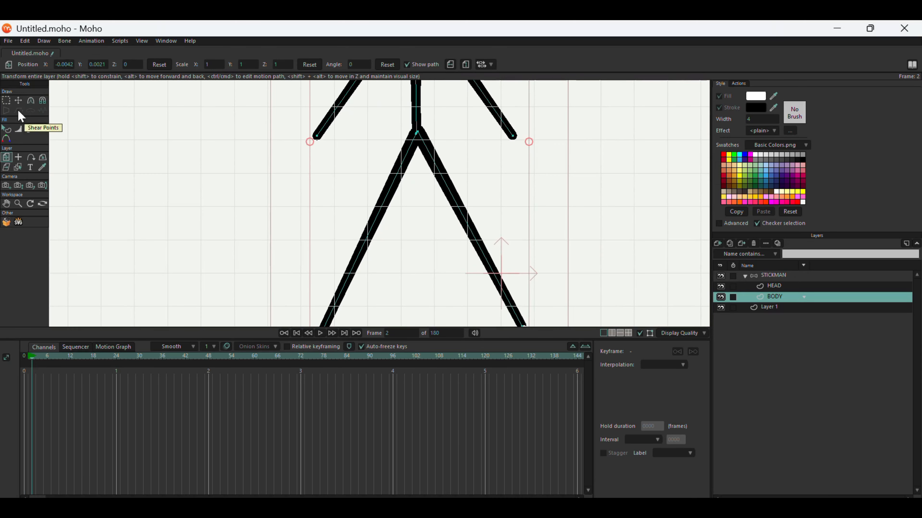
{"action": "left_click", "coordinate": [296, 333]}
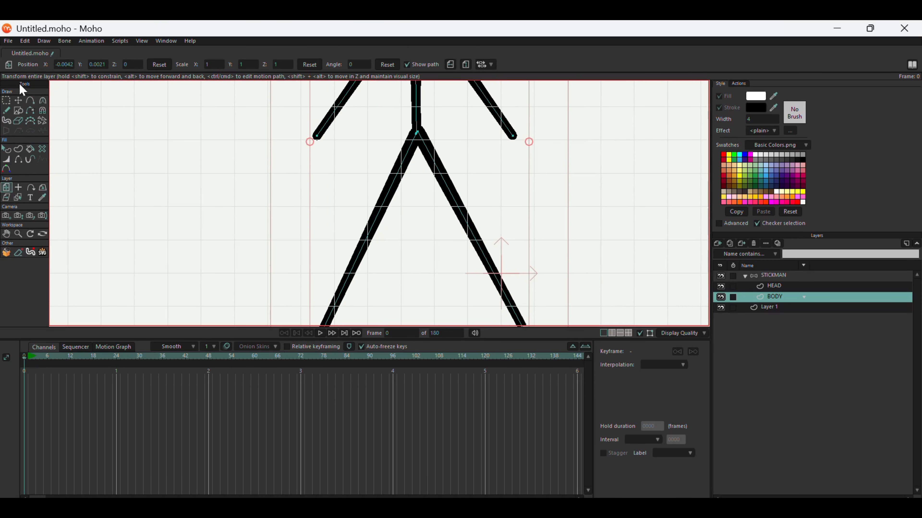
{"action": "left_click", "coordinate": [31, 101]}
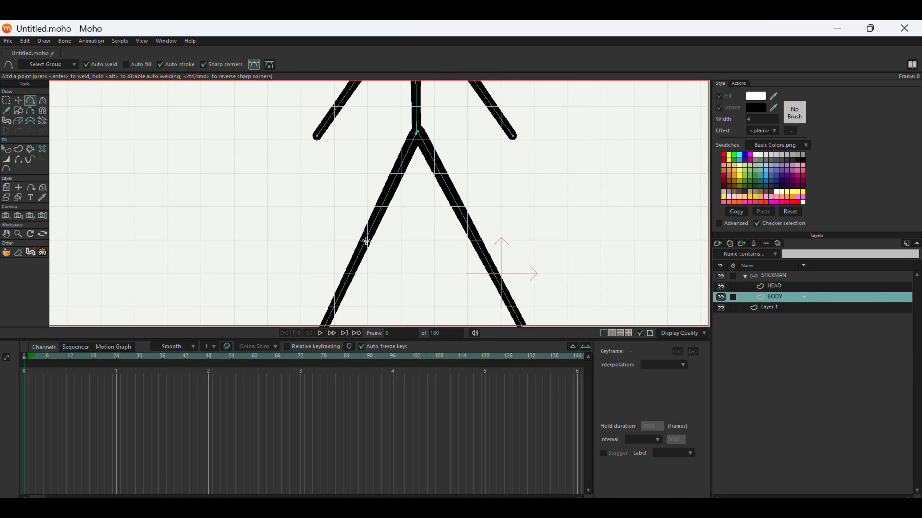
{"action": "scroll", "coordinate": [366, 241], "scroll_direction": "down", "scroll_amount": 2}
{"action": "scroll", "coordinate": [344, 249], "scroll_direction": "up", "scroll_amount": 2}
{"action": "left_click", "coordinate": [358, 214]}
Add an elbow point midway along each arm on the BODY layer.
{"action": "scroll", "coordinate": [458, 230], "scroll_direction": "up", "scroll_amount": 3}
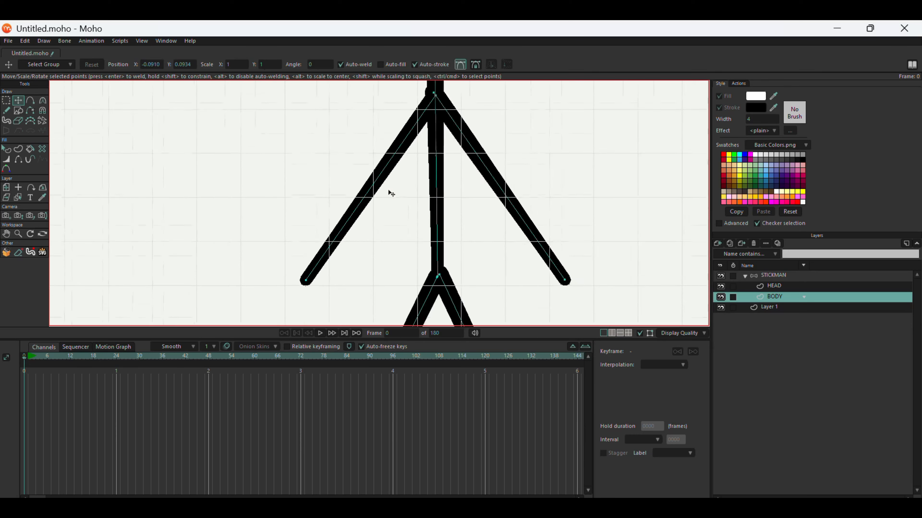
{"action": "scroll", "coordinate": [390, 194], "scroll_direction": "up", "scroll_amount": 2}
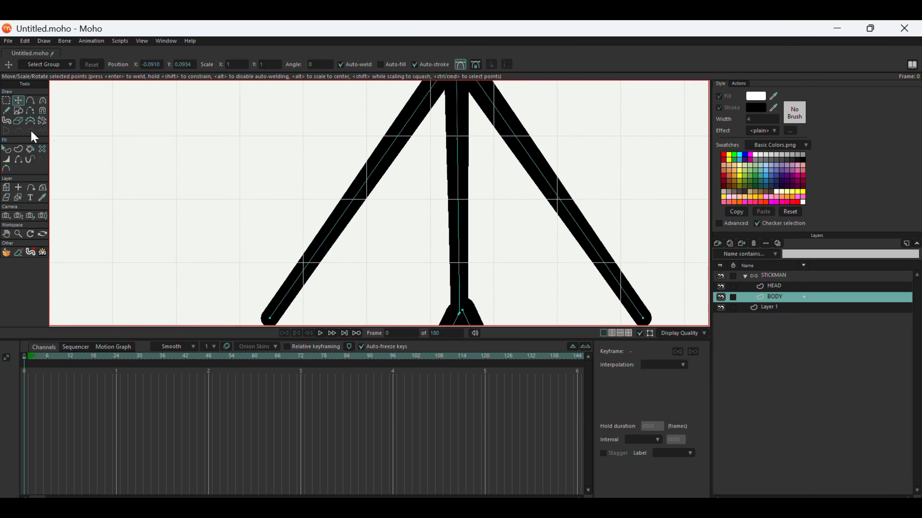
{"action": "left_click", "coordinate": [333, 232]}
{"action": "left_click", "coordinate": [30, 100]}
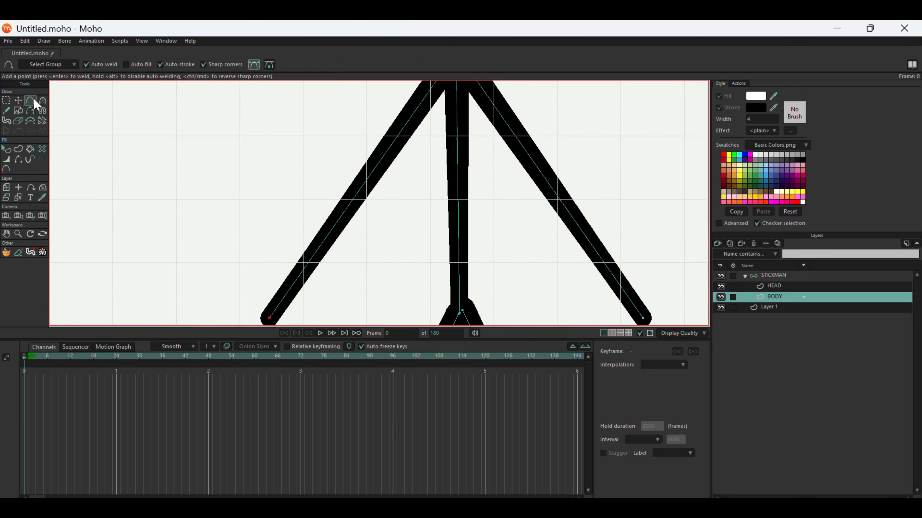
{"action": "left_click", "coordinate": [352, 199]}
{"action": "left_click", "coordinate": [559, 200]}
{"action": "scroll", "coordinate": [376, 219], "scroll_direction": "down", "scroll_amount": 2}
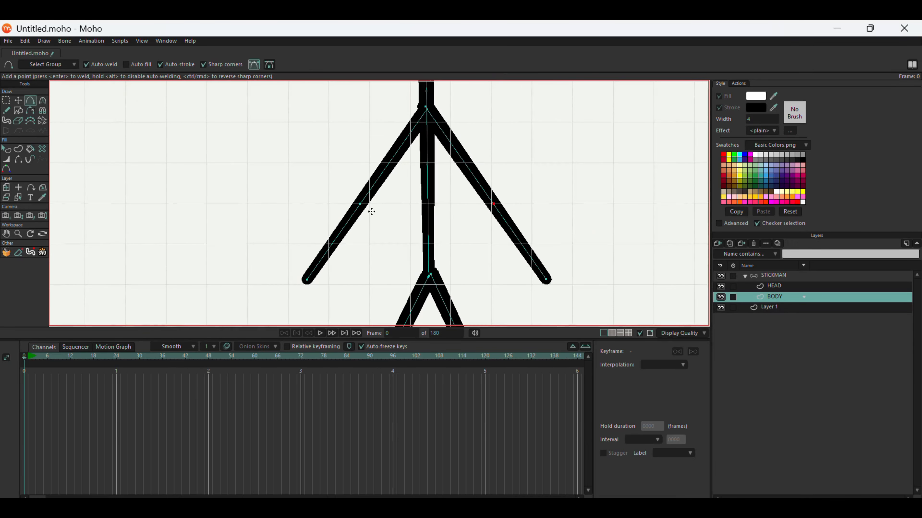
On the STICKMAN layer, add a small root bone beside the hips and two torso bones running from the hips to the neck.
{"action": "scroll", "coordinate": [422, 206], "scroll_direction": "down", "scroll_amount": 2}
{"action": "scroll", "coordinate": [391, 174], "scroll_direction": "down", "scroll_amount": 1}
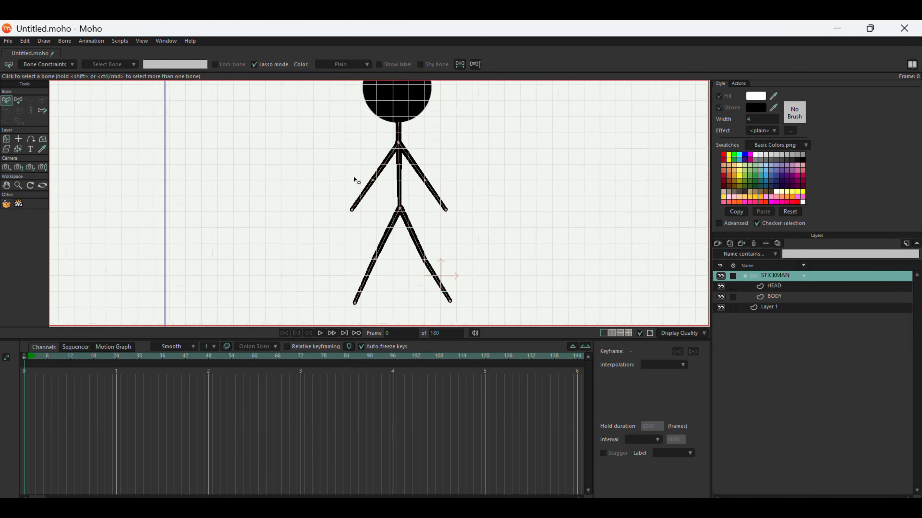
{"action": "scroll", "coordinate": [356, 181], "scroll_direction": "up", "scroll_amount": 5}
{"action": "scroll", "coordinate": [516, 258], "scroll_direction": "down", "scroll_amount": 1}
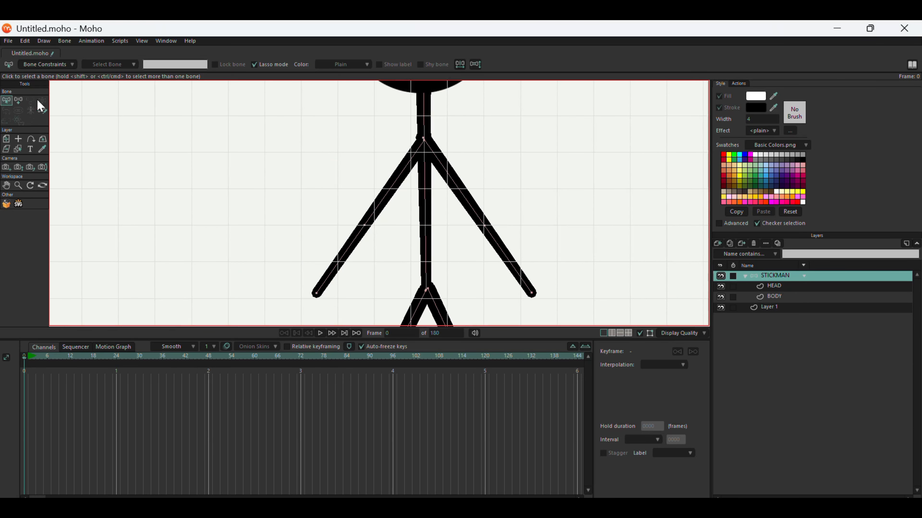
{"action": "left_click", "coordinate": [18, 101]}
{"action": "scroll", "coordinate": [400, 195], "scroll_direction": "down", "scroll_amount": 1}
{"action": "left_click_drag", "start_coordinate": [436, 248], "coordinate": [419, 135]}
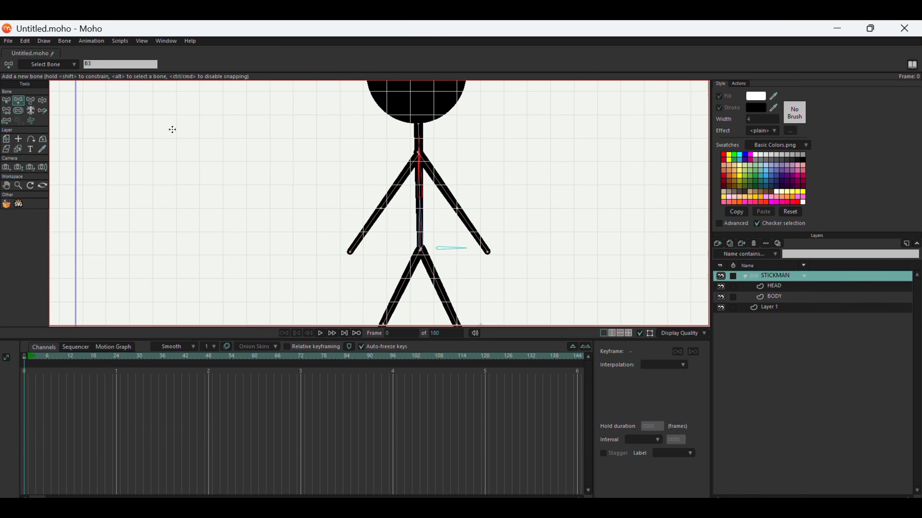
Add upper-arm and forearm bones along both arms, parenting each arm to the upper torso bone.
{"action": "left_click_drag", "start_coordinate": [418, 157], "coordinate": [348, 251]}
{"action": "left_click", "coordinate": [420, 174], "text": "alt"}
{"action": "scroll", "coordinate": [416, 170], "scroll_direction": "up", "scroll_amount": 3}
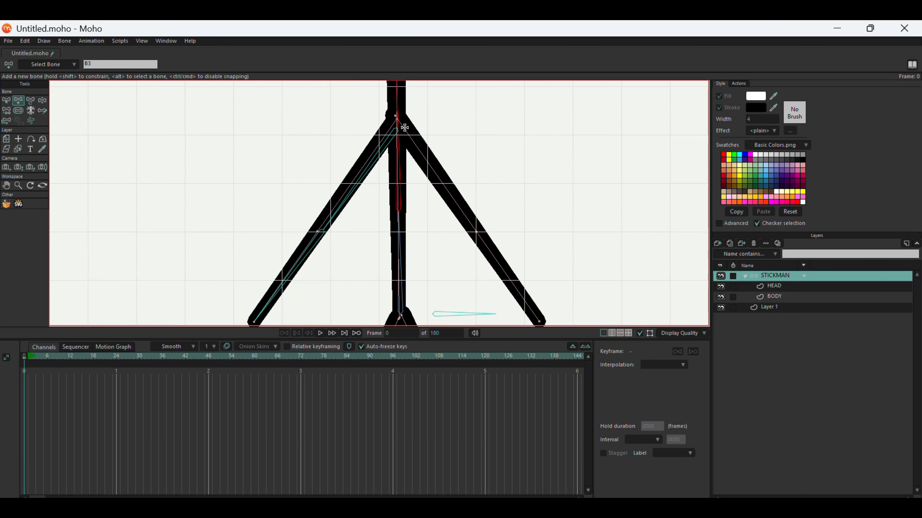
{"action": "left_click_drag", "start_coordinate": [405, 129], "coordinate": [539, 323]}
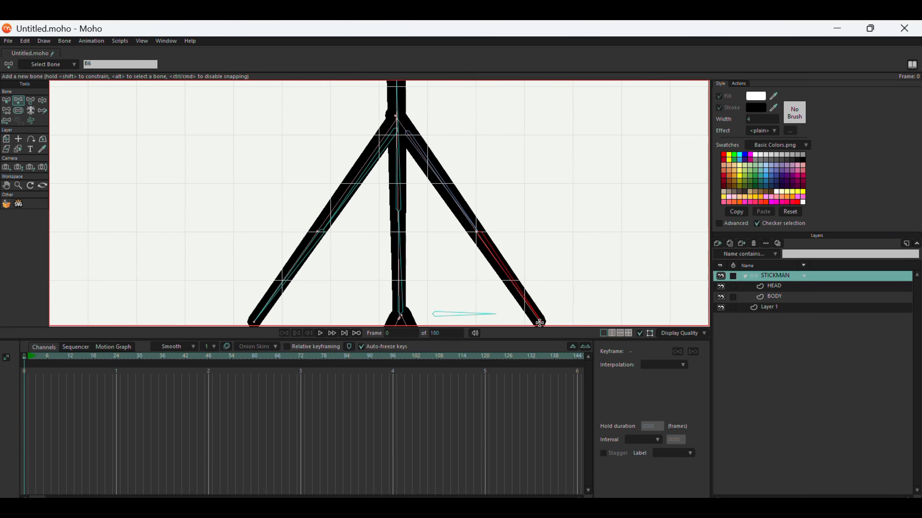
Select root bone B1 and add thigh, shin and foot bones along the left leg.
{"action": "scroll", "coordinate": [402, 125], "scroll_direction": "down", "scroll_amount": 2}
{"action": "scroll", "coordinate": [416, 229], "scroll_direction": "down", "scroll_amount": 3}
{"action": "scroll", "coordinate": [417, 167], "scroll_direction": "up", "scroll_amount": 4}
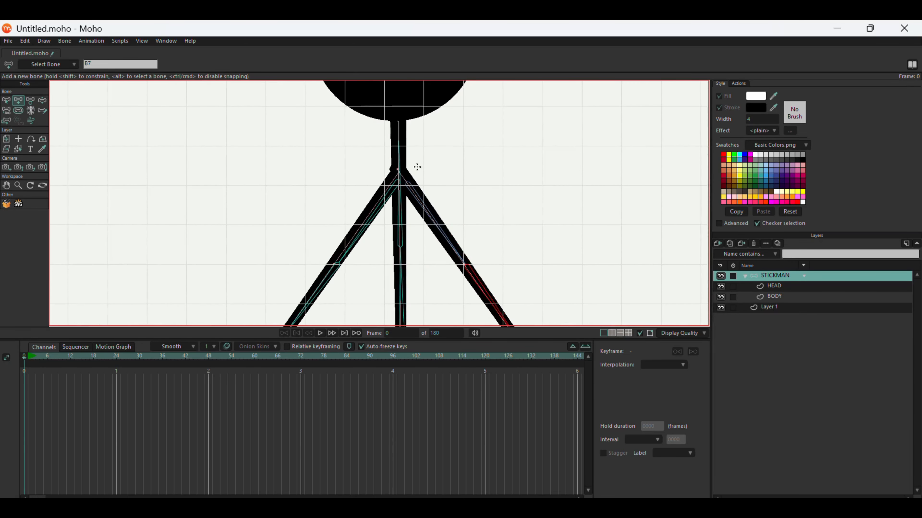
{"action": "scroll", "coordinate": [381, 128], "scroll_direction": "down", "scroll_amount": 2}
{"action": "key", "text": "z"}
{"action": "left_click", "coordinate": [419, 223]}
{"action": "scroll", "coordinate": [392, 109], "scroll_direction": "down", "scroll_amount": 2}
{"action": "scroll", "coordinate": [392, 186], "scroll_direction": "up", "scroll_amount": 4}
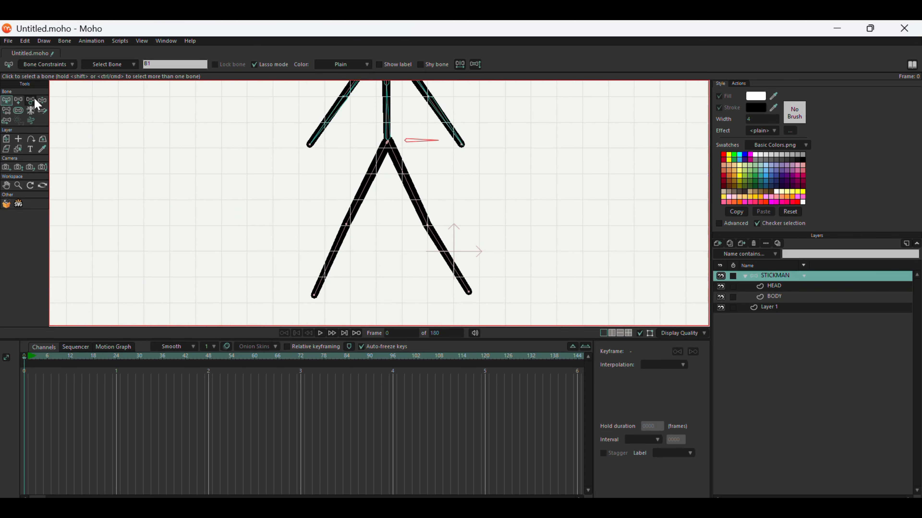
{"action": "left_click", "coordinate": [18, 100]}
{"action": "left_click_drag", "start_coordinate": [388, 142], "coordinate": [280, 294]}
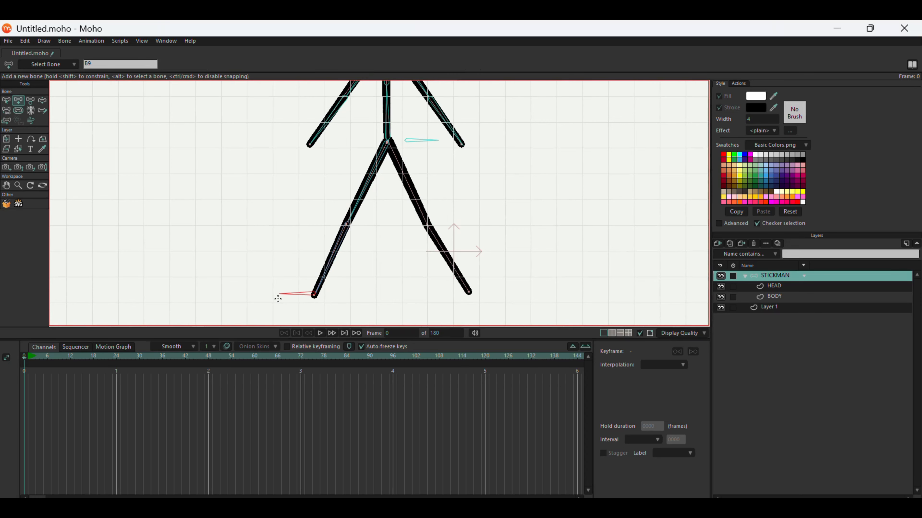
Select root bone B1 again and add thigh, shin and foot bones along the right leg.
{"action": "left_click", "coordinate": [6, 101]}
{"action": "left_click", "coordinate": [421, 141]}
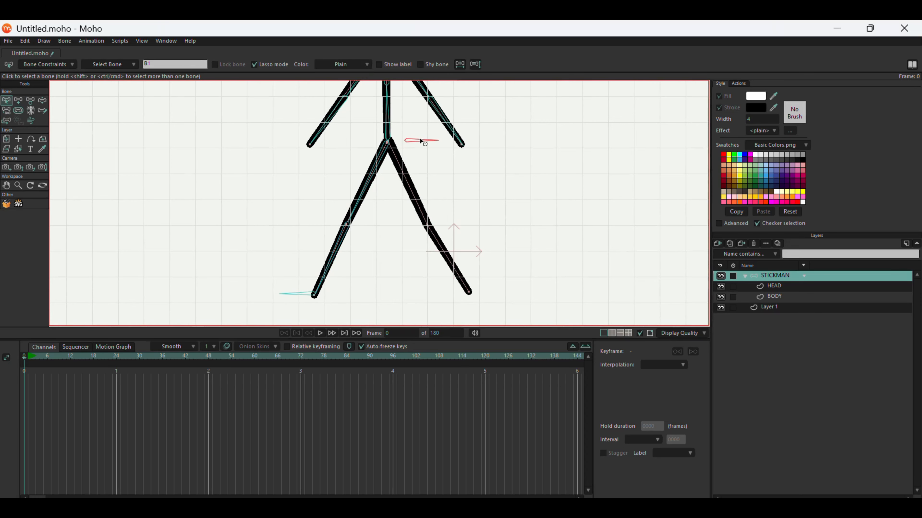
{"action": "left_click", "coordinate": [19, 100]}
{"action": "left_click_drag", "start_coordinate": [387, 142], "coordinate": [440, 298]}
Select the upper torso bone and add a child head bone from the neck to the top of the head.
{"action": "scroll", "coordinate": [462, 303], "scroll_direction": "down", "scroll_amount": 2}
{"action": "scroll", "coordinate": [391, 223], "scroll_direction": "down", "scroll_amount": 1}
{"action": "scroll", "coordinate": [421, 97], "scroll_direction": "up", "scroll_amount": 2}
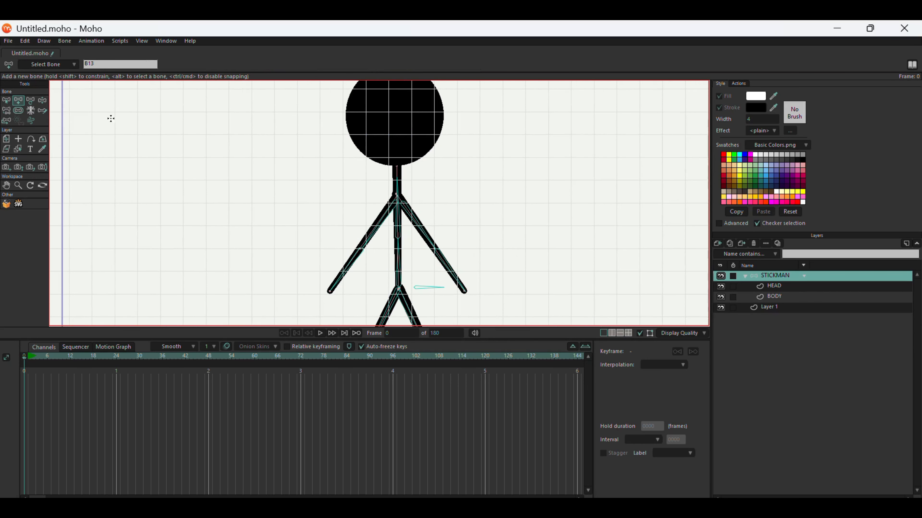
{"action": "left_click", "coordinate": [6, 101]}
{"action": "left_click", "coordinate": [399, 191]}
{"action": "key", "text": "a"}
{"action": "scroll", "coordinate": [407, 230], "scroll_direction": "down", "scroll_amount": 1}
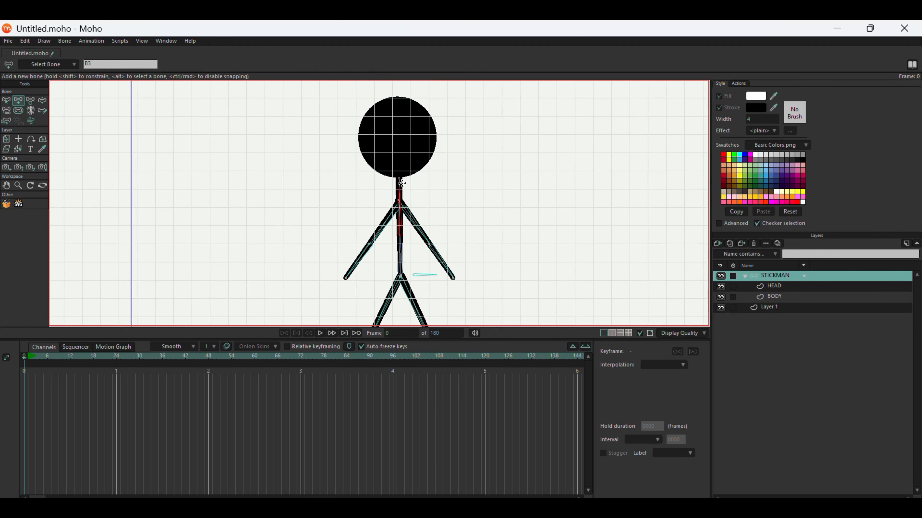
{"action": "left_click_drag", "start_coordinate": [399, 177], "coordinate": [401, 89]}
Detach both foot bones, B10 and B13, from their parent shin bones with the Reparent Bone tool.
{"action": "key", "text": "b"}
{"action": "scroll", "coordinate": [364, 320], "scroll_direction": "up", "scroll_amount": 4}
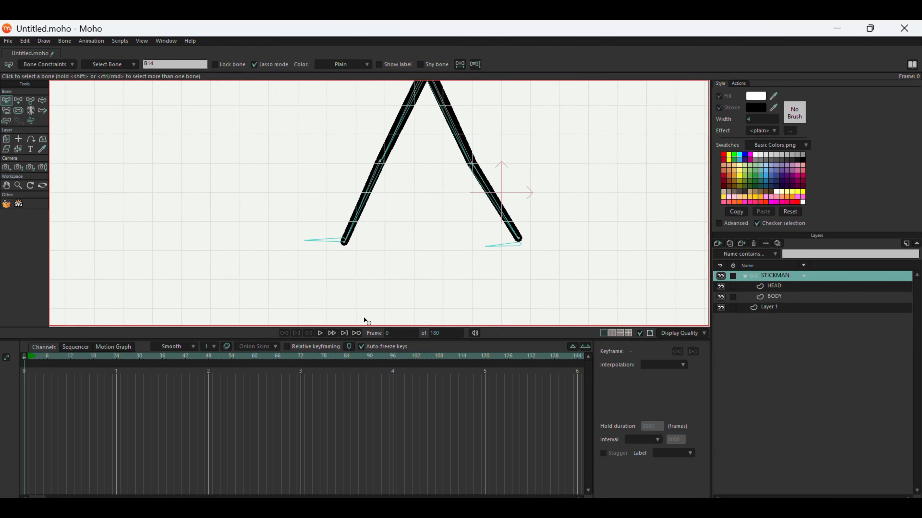
{"action": "left_click", "coordinate": [6, 111]}
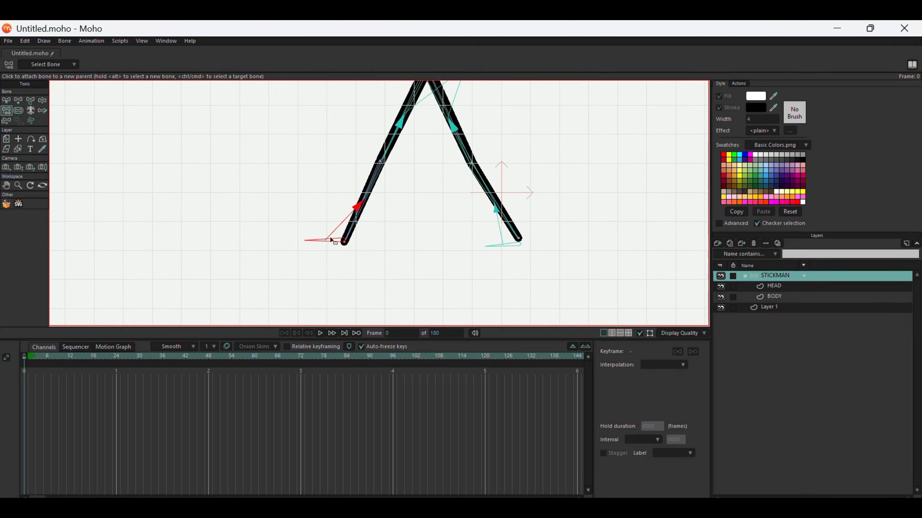
{"action": "left_click", "coordinate": [6, 100]}
{"action": "left_click", "coordinate": [500, 246]}
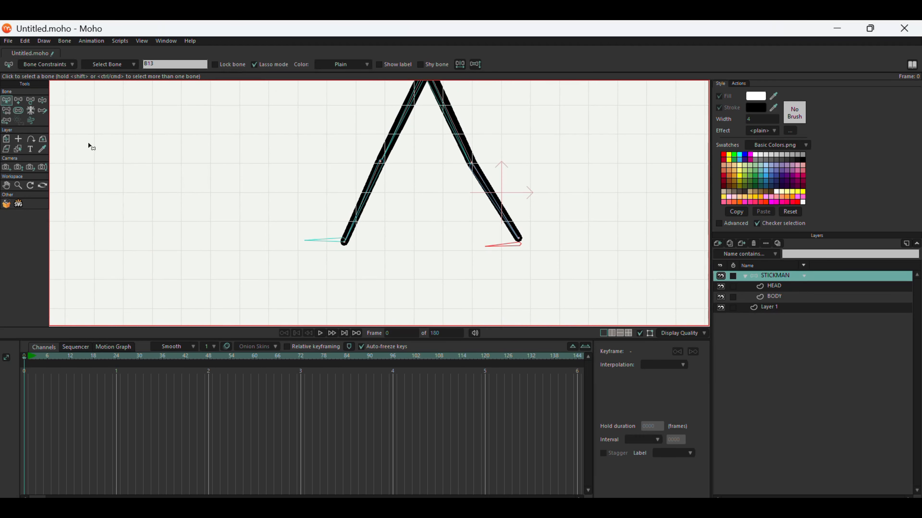
{"action": "left_click", "coordinate": [7, 111]}
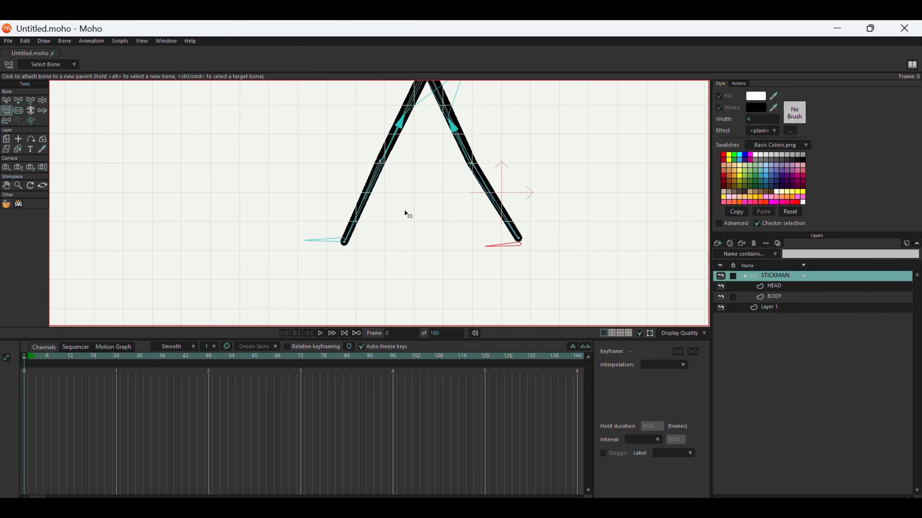
Reduce the bone strength of the foot, shin and thigh bones so their influence areas fit the legs.
{"action": "left_click", "coordinate": [19, 111]}
{"action": "left_click", "coordinate": [331, 259]}
{"action": "scroll", "coordinate": [492, 222], "scroll_direction": "down", "scroll_amount": 1}
{"action": "left_click_drag", "start_coordinate": [519, 211], "coordinate": [476, 193]}
{"action": "left_click_drag", "start_coordinate": [470, 149], "coordinate": [429, 136]}
{"action": "left_click_drag", "start_coordinate": [426, 193], "coordinate": [376, 150]}
{"action": "left_click_drag", "start_coordinate": [430, 160], "coordinate": [381, 125]}
Reduce the bone strength of the right arm bones and the left forearm bone to fit the arms.
{"action": "scroll", "coordinate": [582, 271], "scroll_direction": "down", "scroll_amount": 2}
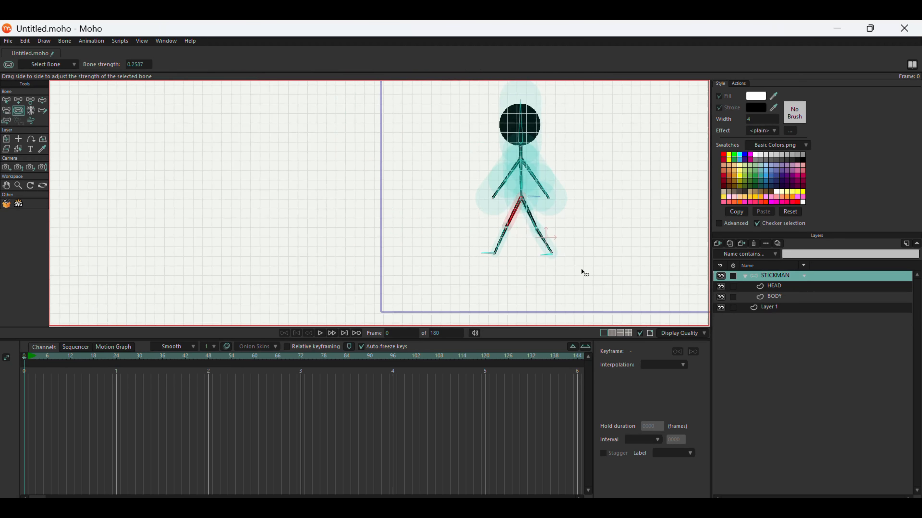
{"action": "scroll", "coordinate": [533, 240], "scroll_direction": "up", "scroll_amount": 2}
{"action": "left_click", "coordinate": [516, 250]}
{"action": "left_click", "coordinate": [495, 194]}
{"action": "left_click_drag", "start_coordinate": [536, 168], "coordinate": [494, 174]}
{"action": "left_click_drag", "start_coordinate": [530, 224], "coordinate": [541, 228]}
{"action": "left_click_drag", "start_coordinate": [428, 215], "coordinate": [365, 194]}
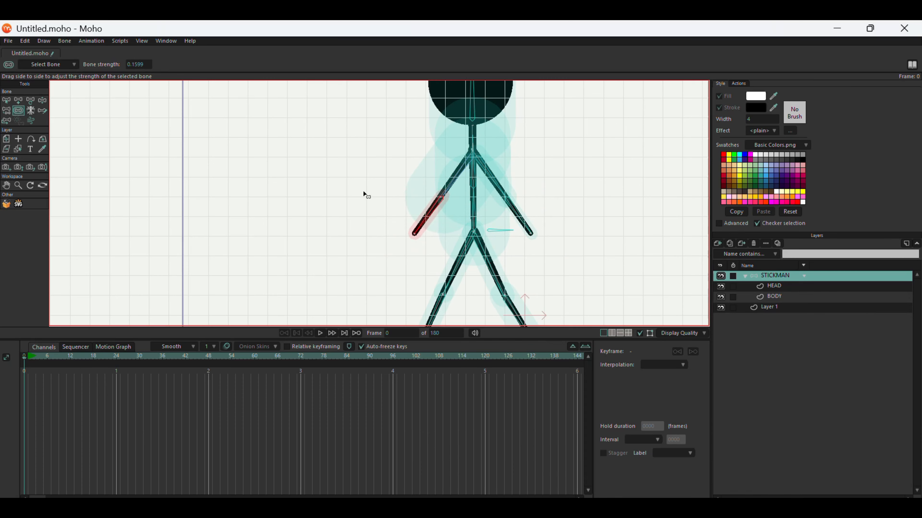
Reduce the bone strength of the torso bones, the left upper arm and the head bone.
{"action": "left_click_drag", "start_coordinate": [457, 201], "coordinate": [404, 146]}
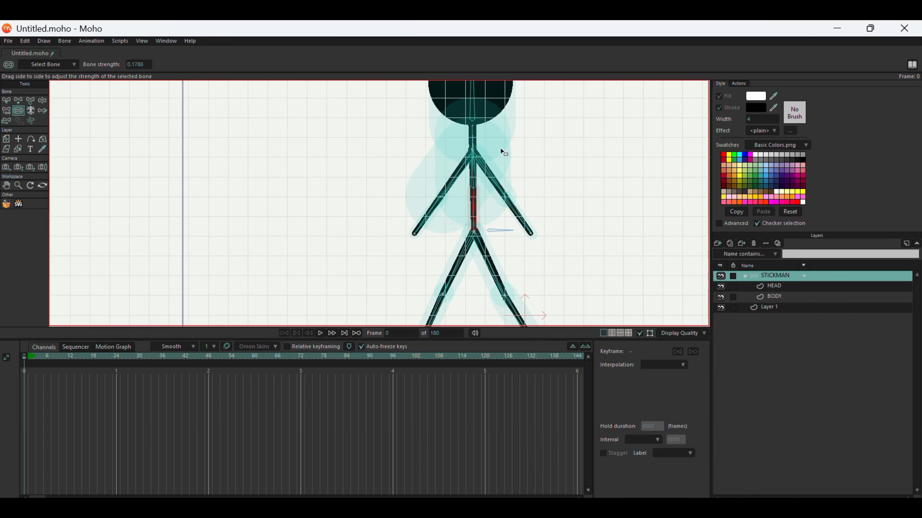
{"action": "left_click_drag", "start_coordinate": [459, 170], "coordinate": [381, 137]}
{"action": "left_click", "coordinate": [460, 217]}
{"action": "left_click", "coordinate": [510, 169]}
{"action": "left_click_drag", "start_coordinate": [444, 165], "coordinate": [386, 100]}
{"action": "left_click_drag", "start_coordinate": [505, 125], "coordinate": [452, 95]}
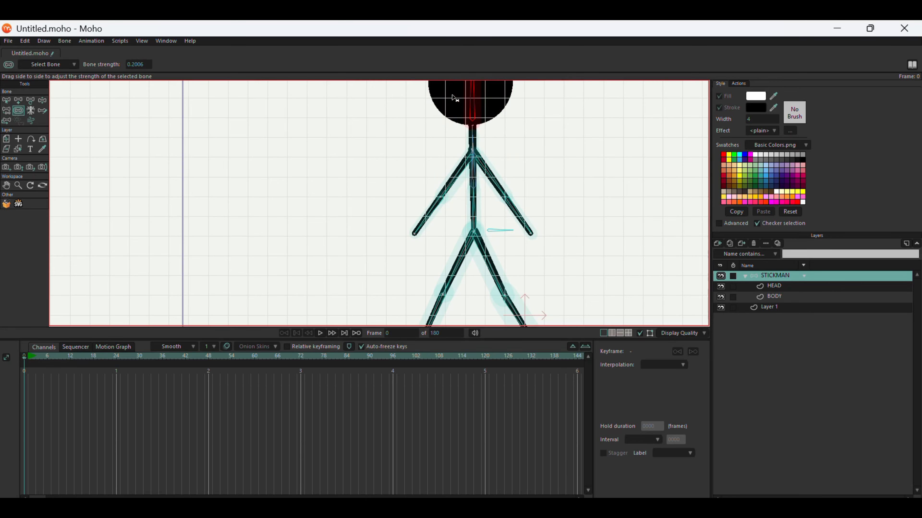
Set the right shin bone's target to foot bone B13 in its bone constraints.
{"action": "scroll", "coordinate": [471, 212], "scroll_direction": "down", "scroll_amount": 3}
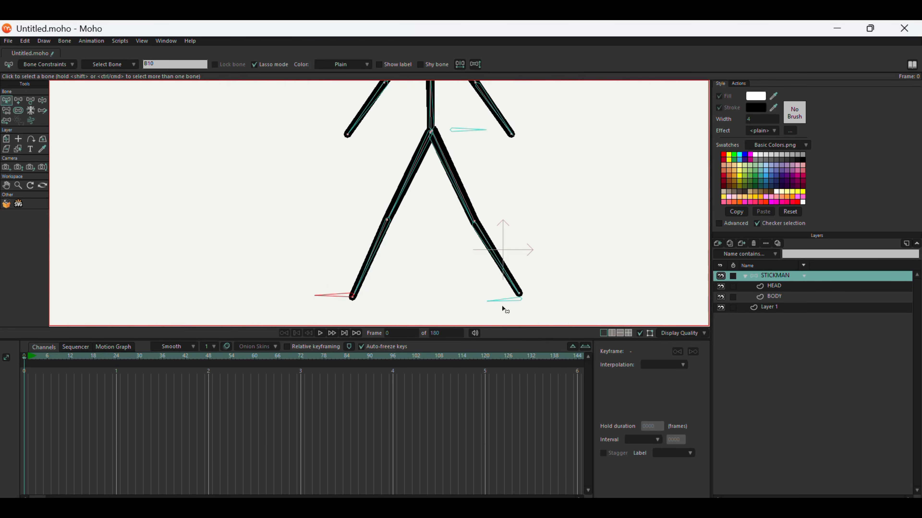
{"action": "left_click", "coordinate": [503, 300]}
{"action": "left_click", "coordinate": [504, 277]}
{"action": "left_click", "coordinate": [58, 67]}
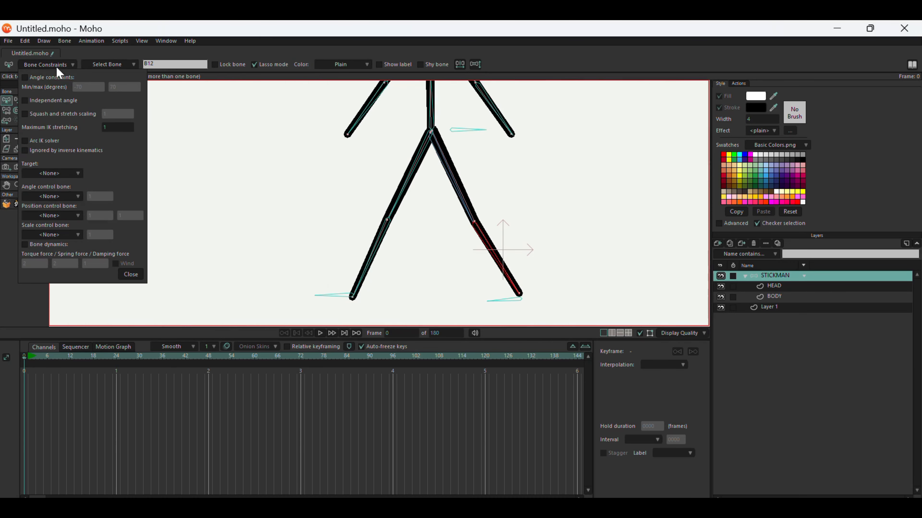
{"action": "left_click", "coordinate": [39, 173]}
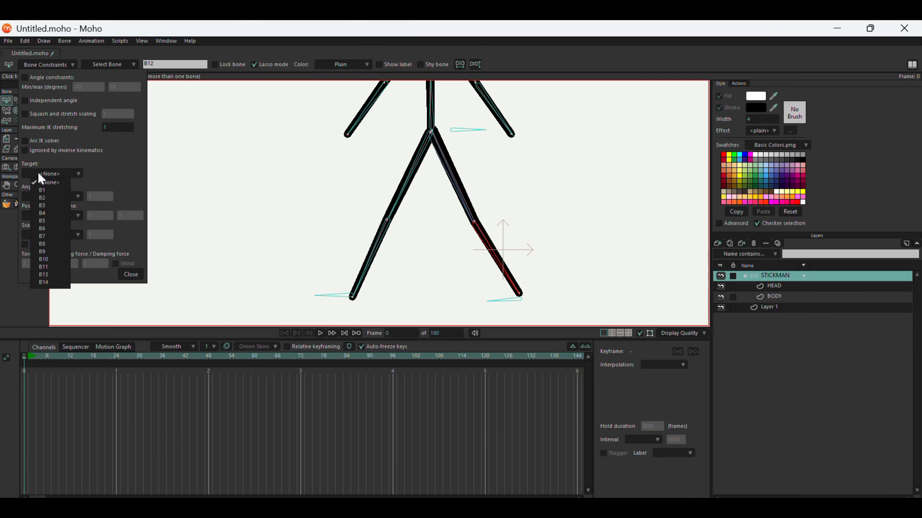
{"action": "left_click", "coordinate": [54, 274]}
Set the left shin bone's target to foot bone B10 and close the bone constraints.
{"action": "left_click", "coordinate": [377, 261]}
{"action": "left_click", "coordinate": [52, 173]}
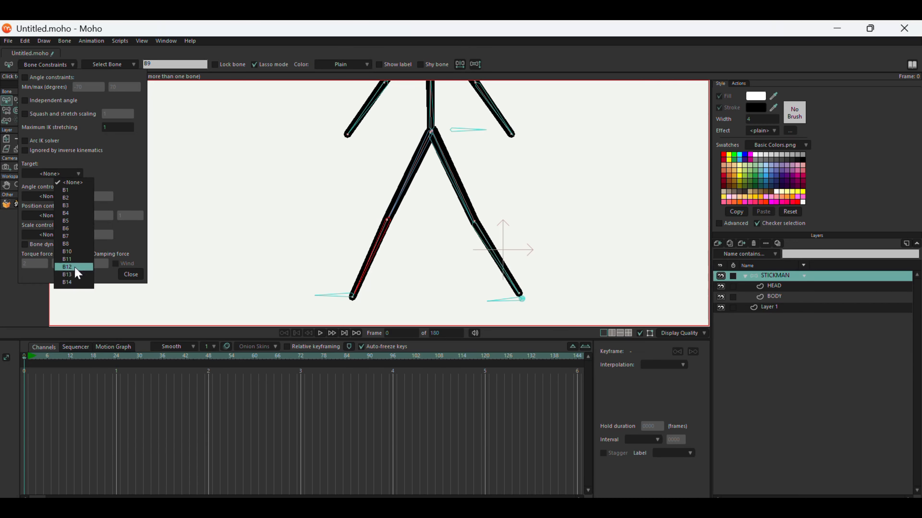
{"action": "left_click", "coordinate": [73, 252]}
{"action": "left_click", "coordinate": [130, 274]}
On the BODY layer, choose the right shin bone B12 for point binding and select the right knee point.
{"action": "left_click", "coordinate": [522, 299]}
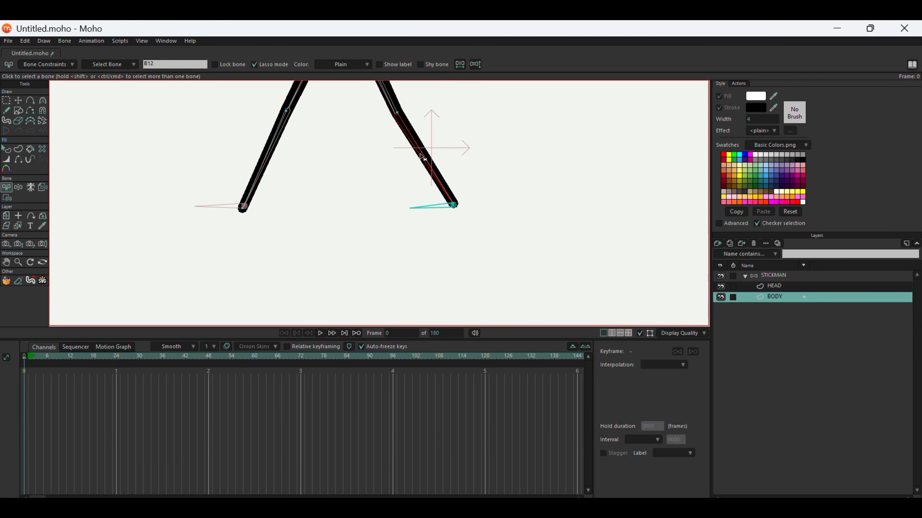
{"action": "left_click", "coordinate": [8, 198]}
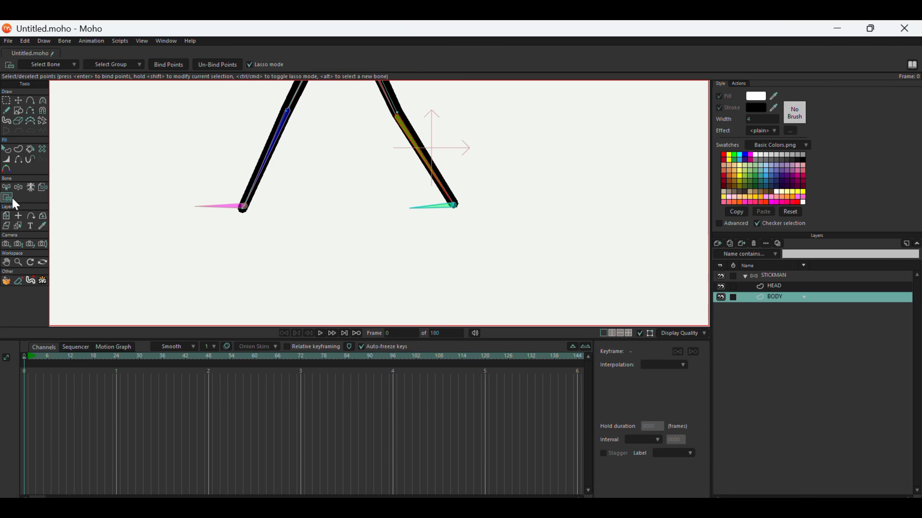
{"action": "mouse_move", "coordinate": [456, 114]}
{"action": "left_mouse_down"}
{"action": "mouse_move", "coordinate": [382, 123]}
{"action": "mouse_move", "coordinate": [415, 198]}
{"action": "mouse_move", "coordinate": [439, 102]}
{"action": "mouse_move", "coordinate": [419, 94]}
{"action": "left_mouse_up"}
{"action": "scroll", "coordinate": [429, 280], "scroll_direction": "down", "scroll_amount": 2}
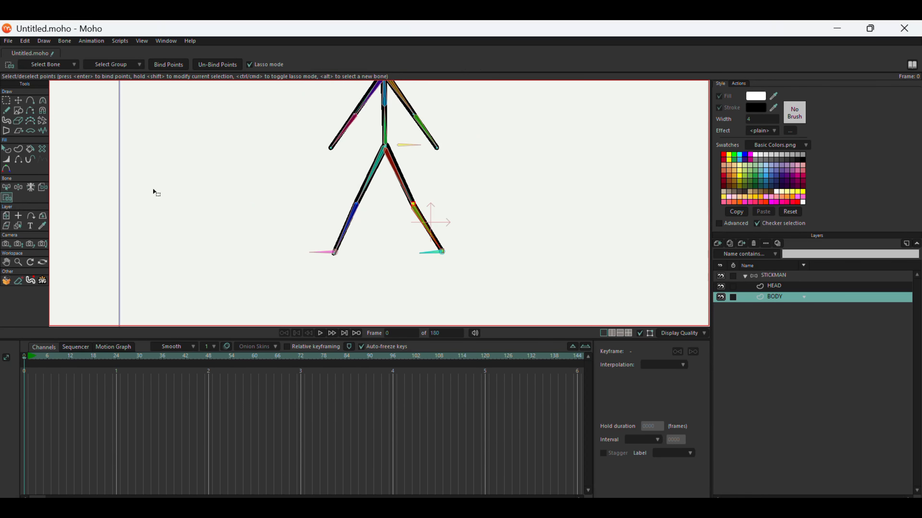
Select the right thigh bone B11 and bind the right knee point to it.
{"action": "left_click", "coordinate": [7, 187]}
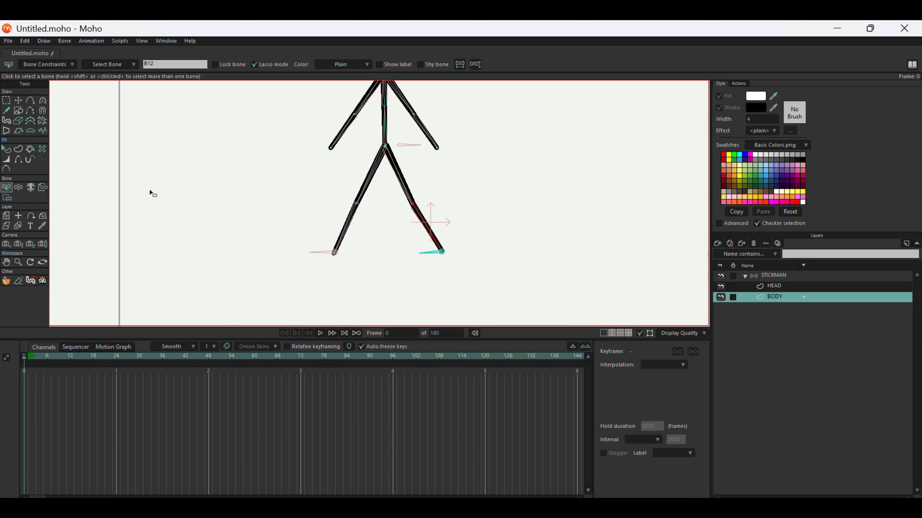
{"action": "left_click", "coordinate": [407, 191]}
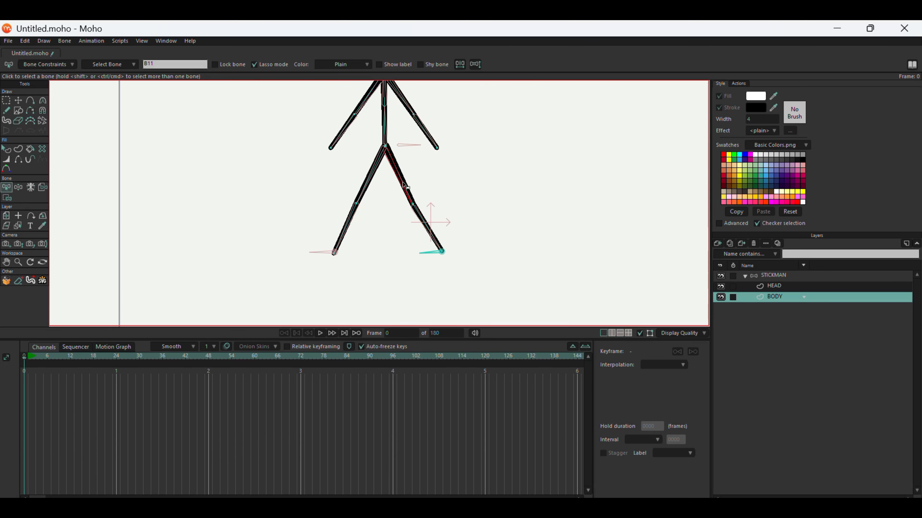
{"action": "left_click", "coordinate": [7, 198]}
{"action": "scroll", "coordinate": [417, 179], "scroll_direction": "up", "scroll_amount": 3}
{"action": "left_click_drag", "start_coordinate": [406, 145], "coordinate": [389, 114]}
{"action": "mouse_move", "coordinate": [358, 147]}
{"action": "left_mouse_down"}
{"action": "mouse_move", "coordinate": [387, 234]}
{"action": "mouse_move", "coordinate": [398, 245]}
{"action": "mouse_move", "coordinate": [422, 243]}
{"action": "mouse_move", "coordinate": [424, 165]}
{"action": "mouse_move", "coordinate": [411, 125]}
{"action": "mouse_move", "coordinate": [385, 121]}
{"action": "left_mouse_up"}
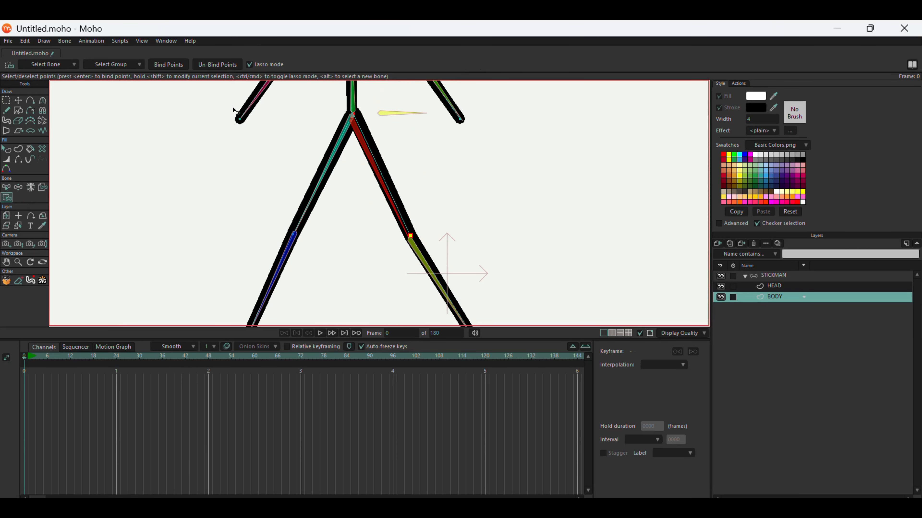
{"action": "left_click", "coordinate": [161, 67]}
Check the right leg with the Manipulate Bones tool, visiting frame 11 and returning to frame 0.
{"action": "left_click", "coordinate": [18, 187]}
{"action": "left_click", "coordinate": [460, 296]}
{"action": "scroll", "coordinate": [362, 165], "scroll_direction": "down", "scroll_amount": 2}
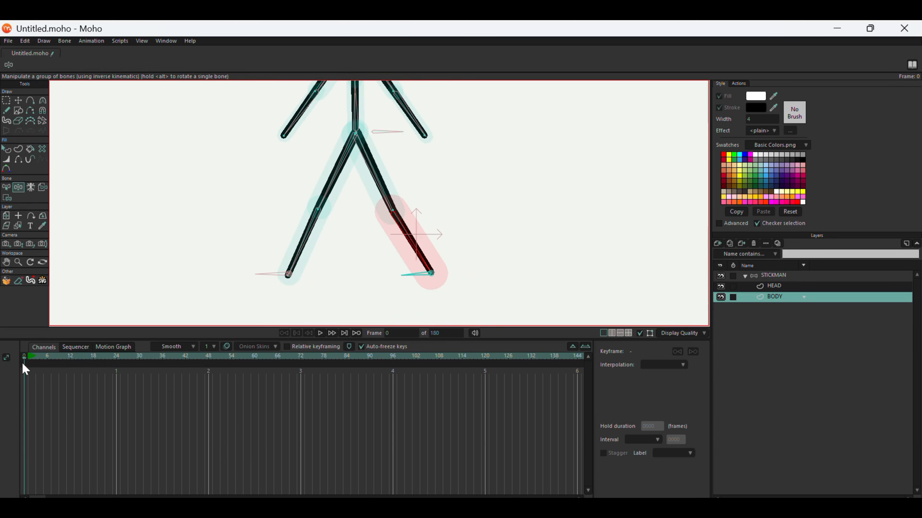
{"action": "left_click", "coordinate": [69, 370]}
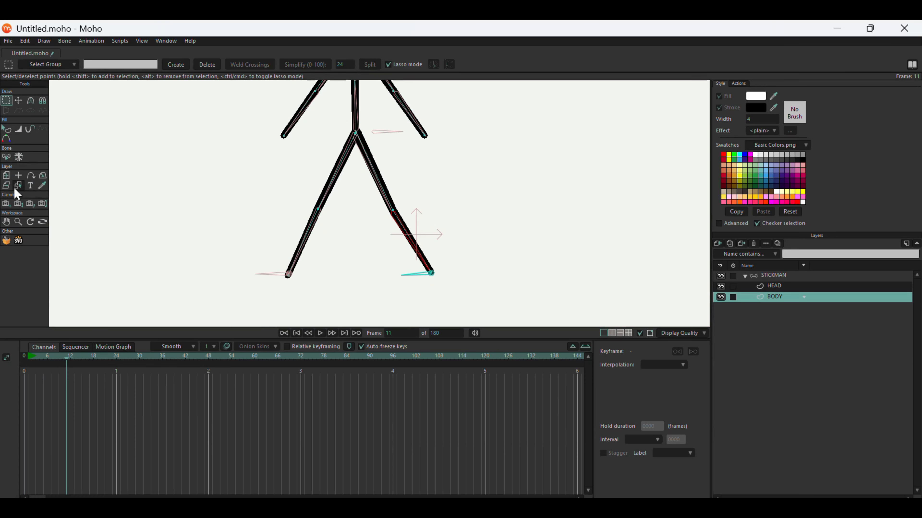
{"action": "left_click", "coordinate": [296, 334]}
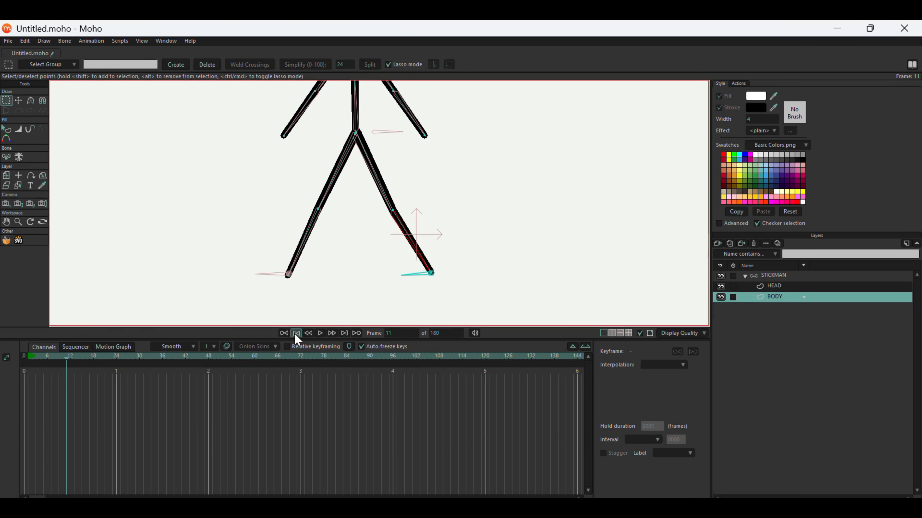
Select the left shin bone B9 and bind the left knee point to it.
{"action": "scroll", "coordinate": [305, 257], "scroll_direction": "up", "scroll_amount": 4}
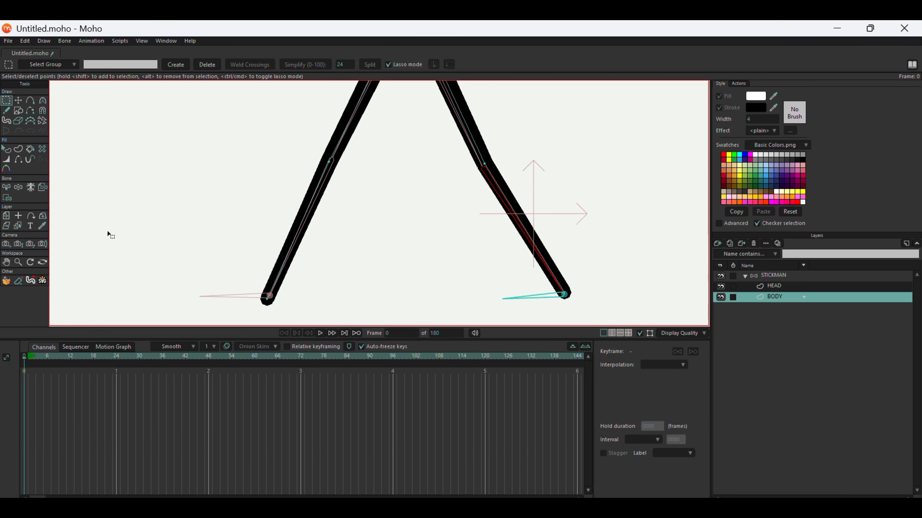
{"action": "left_click", "coordinate": [7, 188]}
{"action": "left_click", "coordinate": [290, 253]}
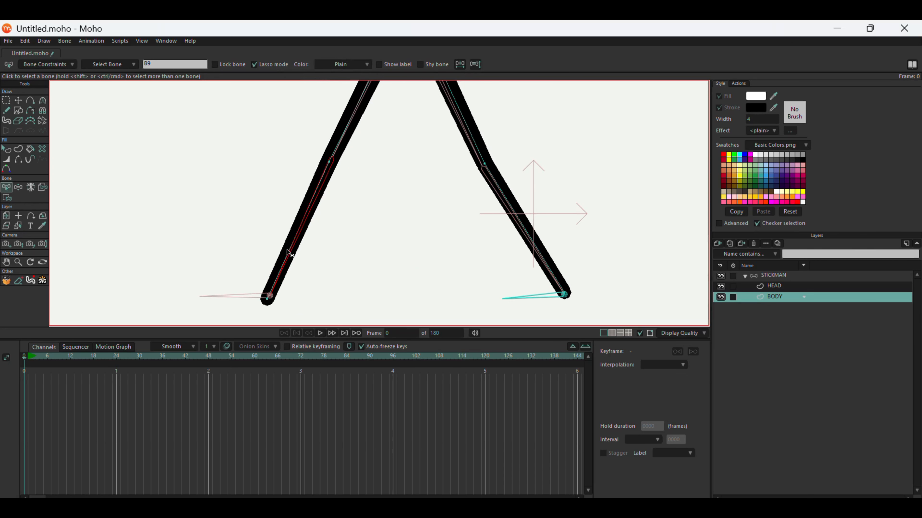
{"action": "key", "text": "i"}
{"action": "mouse_move", "coordinate": [355, 211]}
{"action": "left_mouse_down"}
{"action": "mouse_move", "coordinate": [330, 154]}
{"action": "mouse_move", "coordinate": [267, 286]}
{"action": "mouse_move", "coordinate": [336, 239]}
{"action": "mouse_move", "coordinate": [357, 203]}
{"action": "left_mouse_up"}
{"action": "left_click", "coordinate": [168, 64]}
{"action": "left_click", "coordinate": [6, 187]}
{"action": "scroll", "coordinate": [344, 214], "scroll_direction": "down", "scroll_amount": 3}
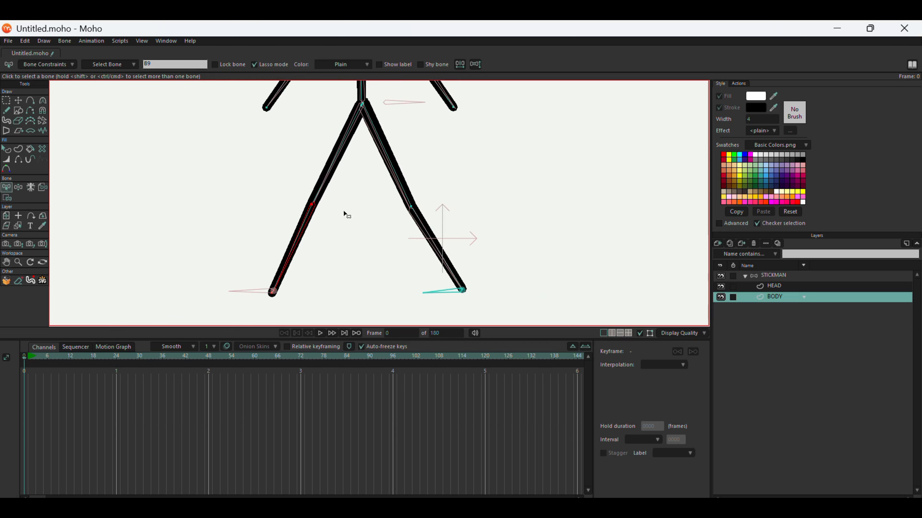
Bind the hip point to the selected left thigh bone.
{"action": "left_click", "coordinate": [7, 198]}
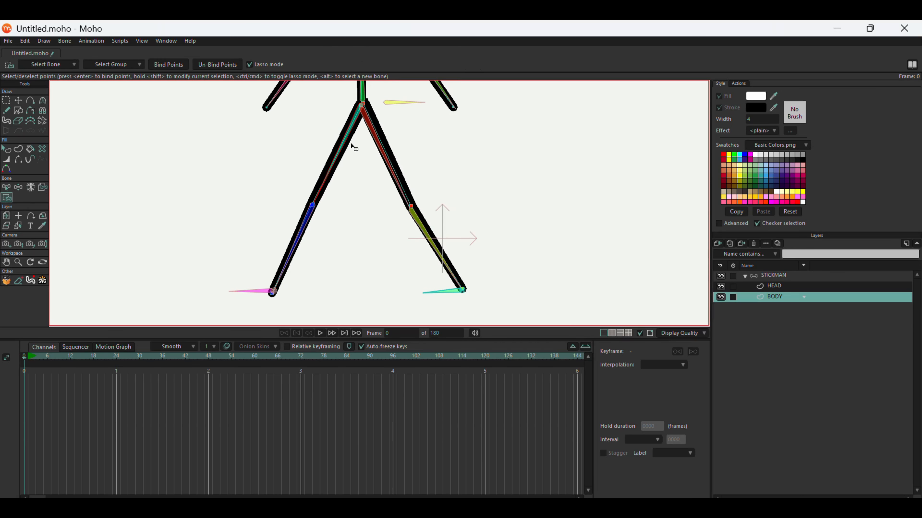
{"action": "mouse_move", "coordinate": [356, 94]}
{"action": "left_mouse_down"}
{"action": "mouse_move", "coordinate": [315, 159]}
{"action": "mouse_move", "coordinate": [302, 201]}
{"action": "mouse_move", "coordinate": [338, 194]}
{"action": "mouse_move", "coordinate": [361, 160]}
{"action": "left_mouse_up"}
{"action": "left_click", "coordinate": [176, 68]}
{"action": "scroll", "coordinate": [332, 225], "scroll_direction": "down", "scroll_amount": 3}
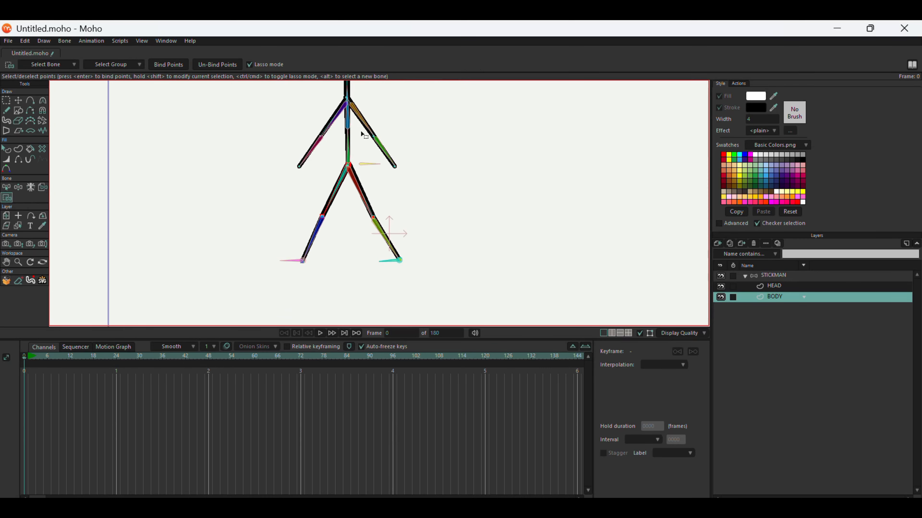
{"action": "scroll", "coordinate": [367, 87], "scroll_direction": "up", "scroll_amount": 3}
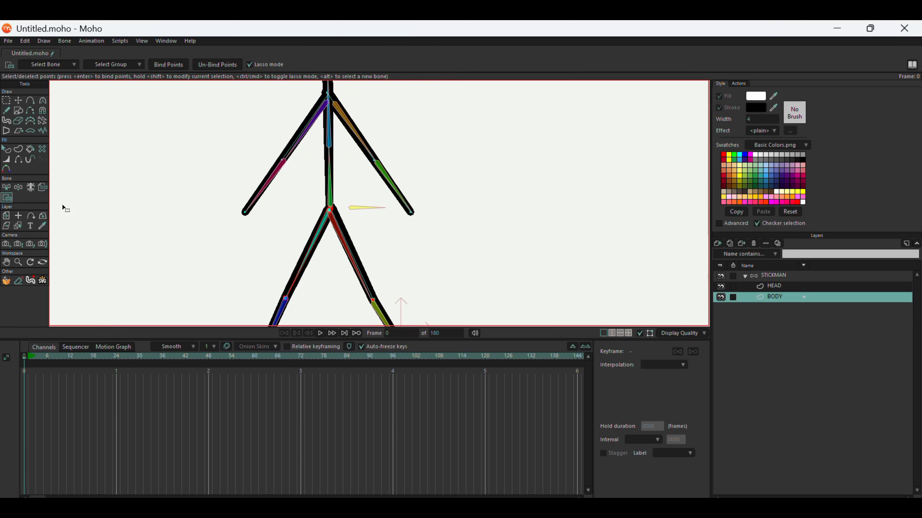
Select the right forearm bone and bind the right elbow and hand points to it.
{"action": "left_click", "coordinate": [7, 187]}
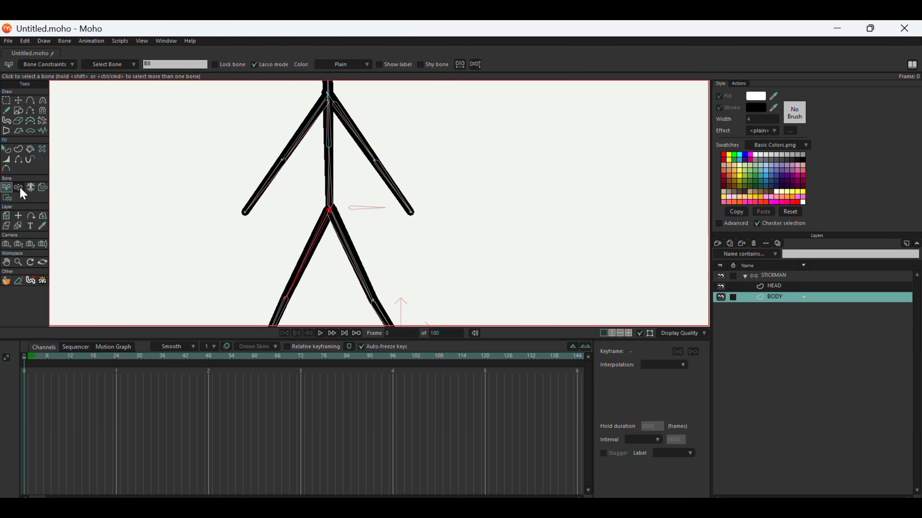
{"action": "left_click", "coordinate": [7, 198]}
{"action": "mouse_move", "coordinate": [401, 218]}
{"action": "left_mouse_down"}
{"action": "mouse_move", "coordinate": [453, 215]}
{"action": "mouse_move", "coordinate": [422, 157]}
{"action": "mouse_move", "coordinate": [370, 146]}
{"action": "mouse_move", "coordinate": [372, 180]}
{"action": "mouse_move", "coordinate": [390, 211]}
{"action": "mouse_move", "coordinate": [434, 235]}
{"action": "left_mouse_up"}
{"action": "left_click", "coordinate": [168, 65]}
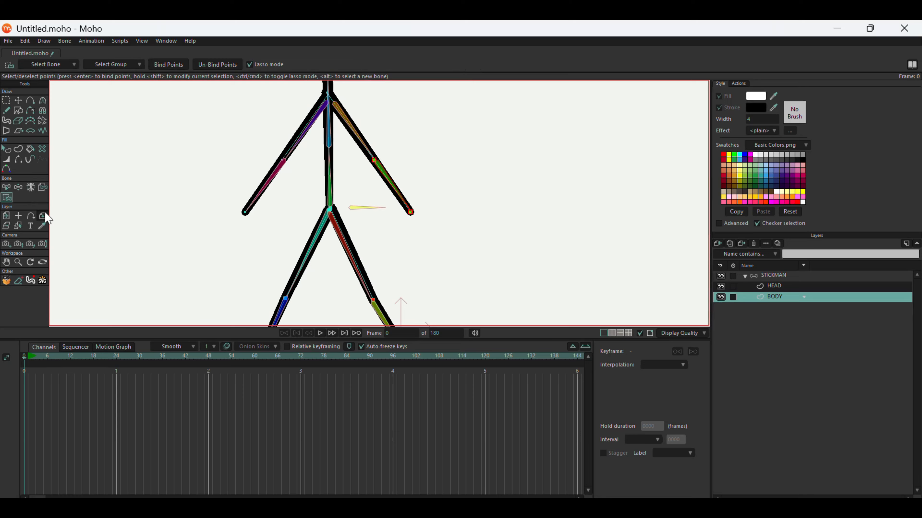
Select the right upper arm bone B6 and bind the shoulder and right elbow points to it.
{"action": "left_click", "coordinate": [6, 188]}
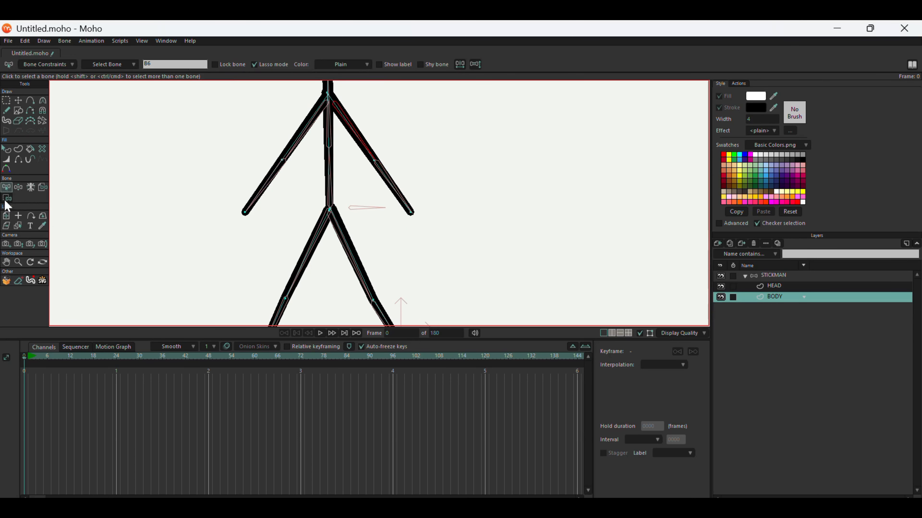
{"action": "left_click", "coordinate": [7, 198]}
{"action": "mouse_move", "coordinate": [359, 172]}
{"action": "left_mouse_down"}
{"action": "mouse_move", "coordinate": [367, 111]}
{"action": "mouse_move", "coordinate": [329, 92]}
{"action": "mouse_move", "coordinate": [354, 160]}
{"action": "left_mouse_up"}
{"action": "mouse_move", "coordinate": [368, 108]}
{"action": "left_mouse_down"}
{"action": "mouse_move", "coordinate": [354, 96]}
{"action": "mouse_move", "coordinate": [327, 99]}
{"action": "left_mouse_up"}
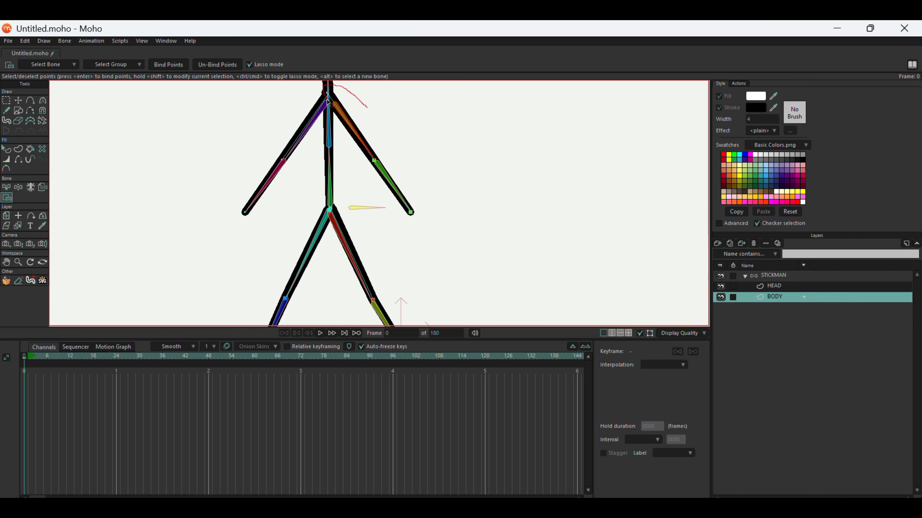
{"action": "mouse_move", "coordinate": [365, 171]}
{"action": "left_mouse_down"}
{"action": "mouse_move", "coordinate": [392, 132]}
{"action": "mouse_move", "coordinate": [363, 105]}
{"action": "left_mouse_up"}
{"action": "left_click", "coordinate": [168, 64]}
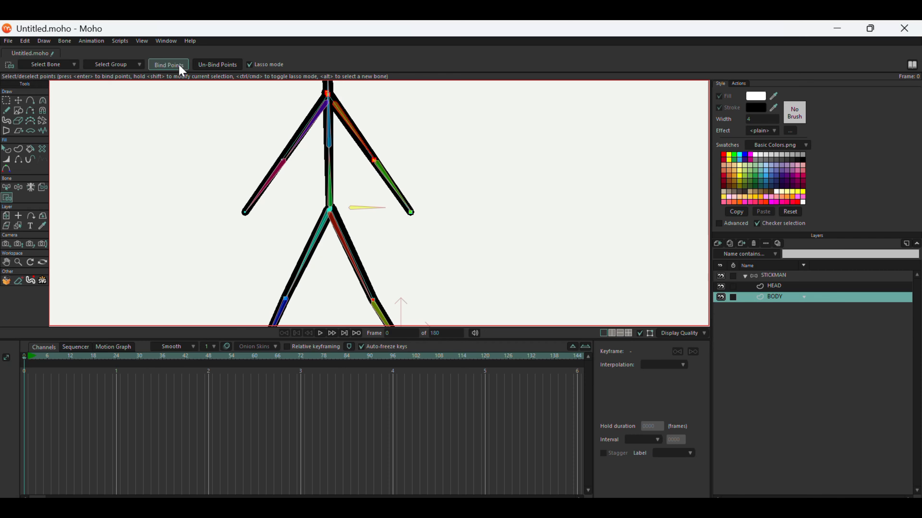
Select the left forearm bone and bind the left elbow and hand points to it.
{"action": "left_click", "coordinate": [7, 187]}
{"action": "left_click", "coordinate": [266, 181]}
{"action": "left_click", "coordinate": [7, 198]}
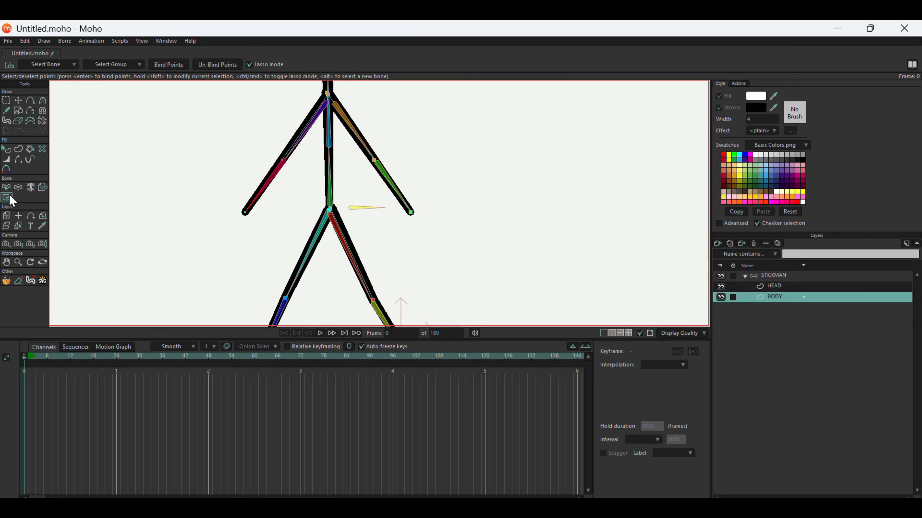
{"action": "mouse_move", "coordinate": [282, 198]}
{"action": "left_mouse_down"}
{"action": "mouse_move", "coordinate": [222, 185]}
{"action": "mouse_move", "coordinate": [298, 182]}
{"action": "mouse_move", "coordinate": [306, 158]}
{"action": "left_mouse_up"}
{"action": "left_click", "coordinate": [164, 67]}
{"action": "scroll", "coordinate": [311, 92], "scroll_direction": "up", "scroll_amount": 3}
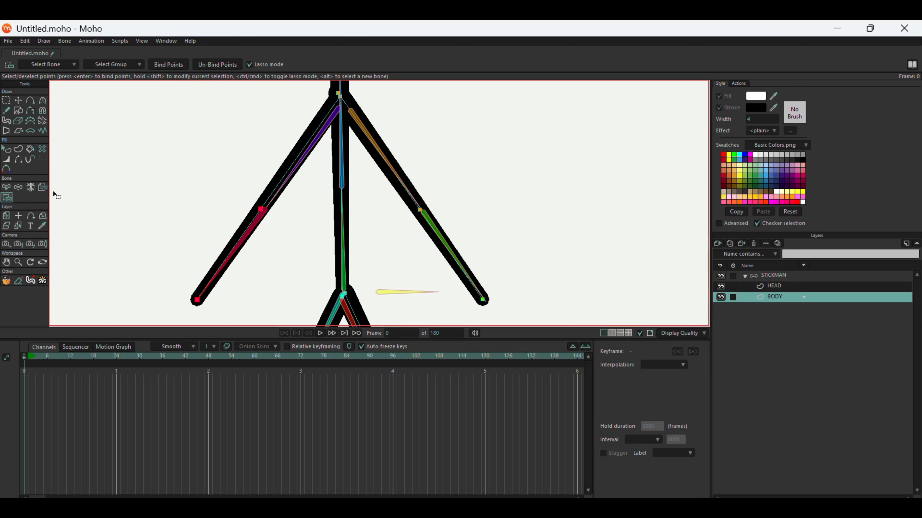
Select the left upper arm bone B4 and bind the left elbow and shoulder points to it.
{"action": "left_click", "coordinate": [6, 187]}
{"action": "left_click", "coordinate": [323, 120]}
{"action": "left_click", "coordinate": [330, 127]}
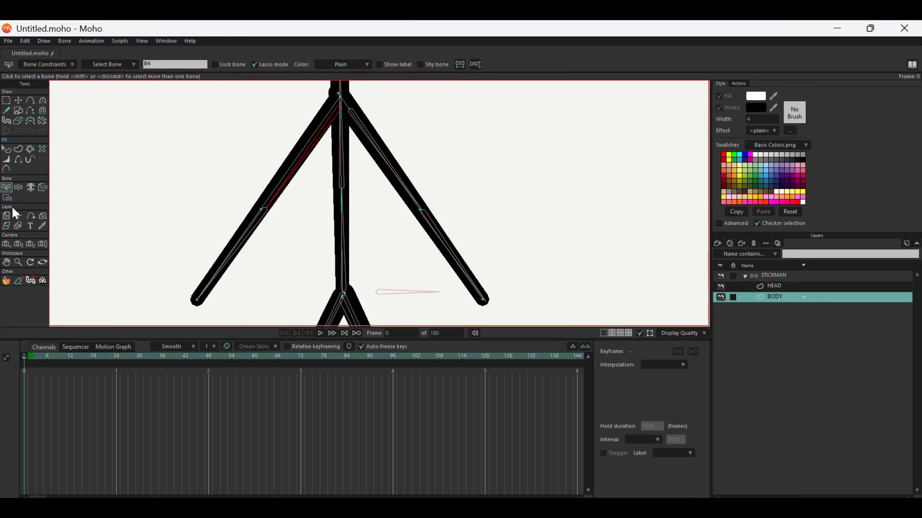
{"action": "left_click", "coordinate": [7, 197]}
{"action": "left_click_drag", "start_coordinate": [298, 197], "coordinate": [336, 142]}
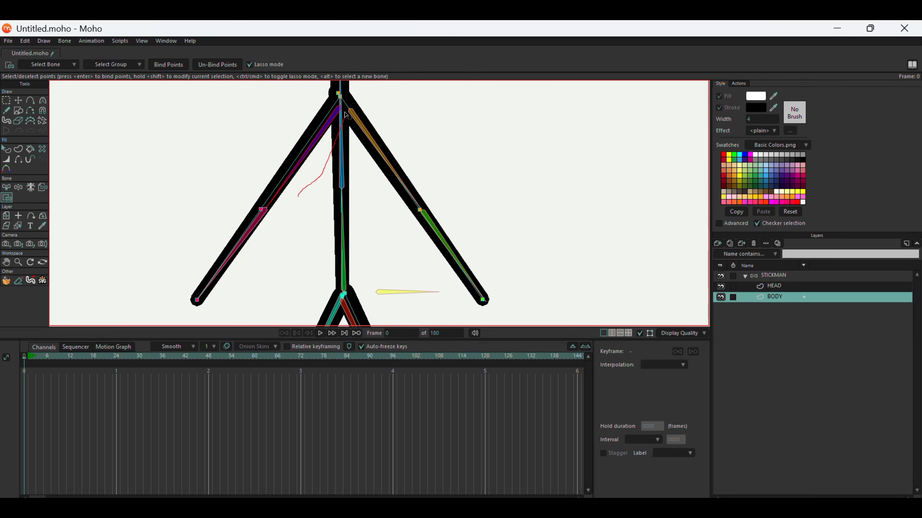
{"action": "mouse_move", "coordinate": [317, 104]}
{"action": "left_mouse_down"}
{"action": "mouse_move", "coordinate": [257, 212]}
{"action": "mouse_move", "coordinate": [310, 201]}
{"action": "mouse_move", "coordinate": [327, 168]}
{"action": "left_mouse_up"}
Check how both arms bend with the Manipulate Bones tool.
{"action": "scroll", "coordinate": [261, 231], "scroll_direction": "down", "scroll_amount": 4}
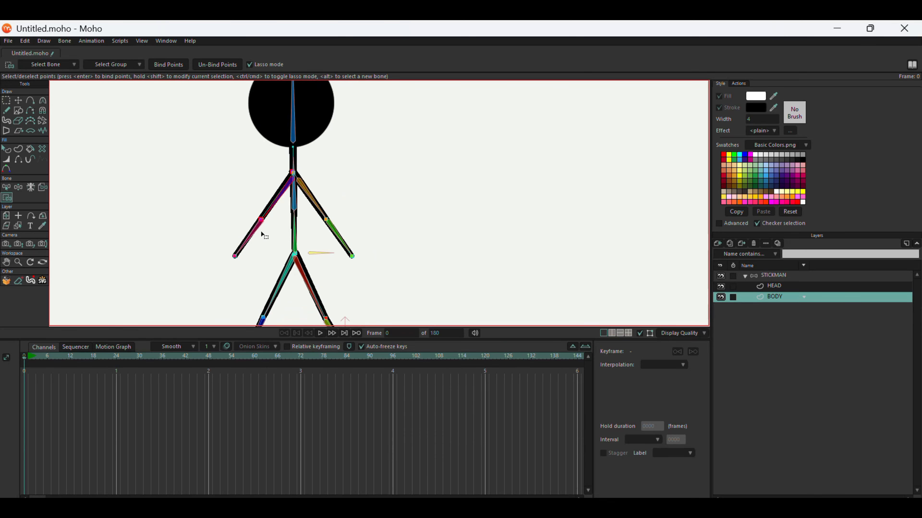
{"action": "left_click", "coordinate": [18, 188]}
{"action": "left_click_drag", "start_coordinate": [235, 254], "coordinate": [222, 228]}
{"action": "left_click_drag", "start_coordinate": [348, 253], "coordinate": [349, 189]}
{"action": "mouse_move", "coordinate": [270, 229]}
{"action": "left_mouse_down"}
{"action": "mouse_move", "coordinate": [256, 227]}
{"action": "mouse_move", "coordinate": [253, 160]}
{"action": "left_mouse_up"}
Bind the mid-spine point to the lower spine bone B2.
{"action": "mouse_move", "coordinate": [358, 236]}
{"action": "left_mouse_down"}
{"action": "mouse_move", "coordinate": [331, 244]}
{"action": "mouse_move", "coordinate": [305, 185]}
{"action": "left_mouse_up"}
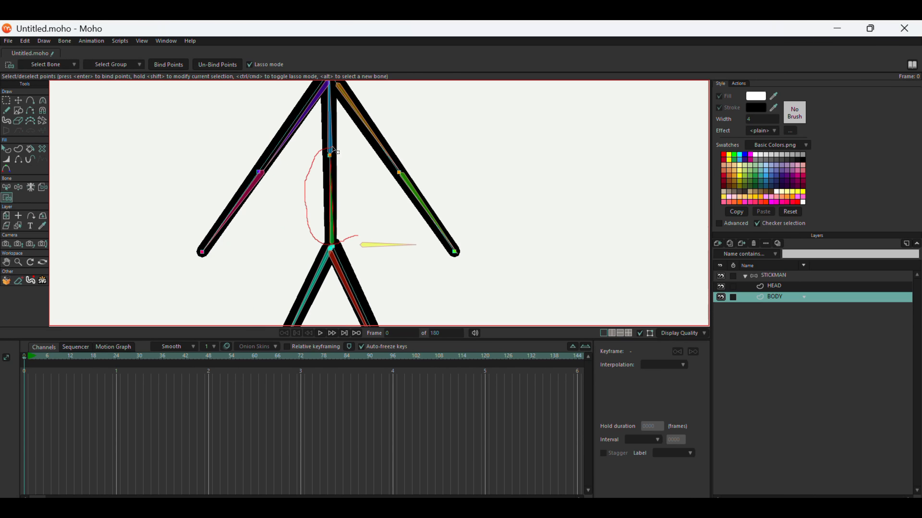
{"action": "mouse_move", "coordinate": [334, 150]}
{"action": "left_mouse_down"}
{"action": "mouse_move", "coordinate": [382, 209]}
{"action": "mouse_move", "coordinate": [363, 241]}
{"action": "left_mouse_up"}
{"action": "left_click", "coordinate": [167, 66]}
{"action": "scroll", "coordinate": [351, 159], "scroll_direction": "down", "scroll_amount": 4}
{"action": "scroll", "coordinate": [348, 108], "scroll_direction": "up", "scroll_amount": 4}
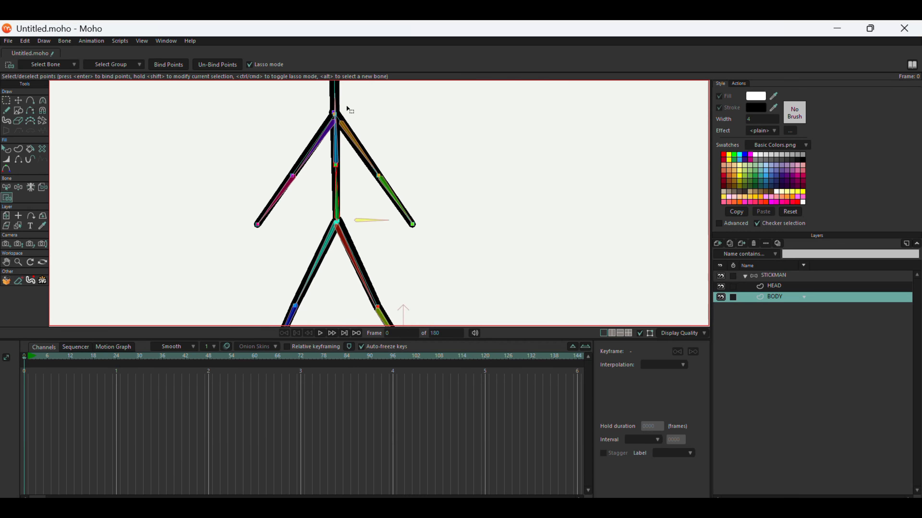
Select the upper spine bone B3 and bind the mid-spine and shoulder points to it.
{"action": "left_click", "coordinate": [6, 188]}
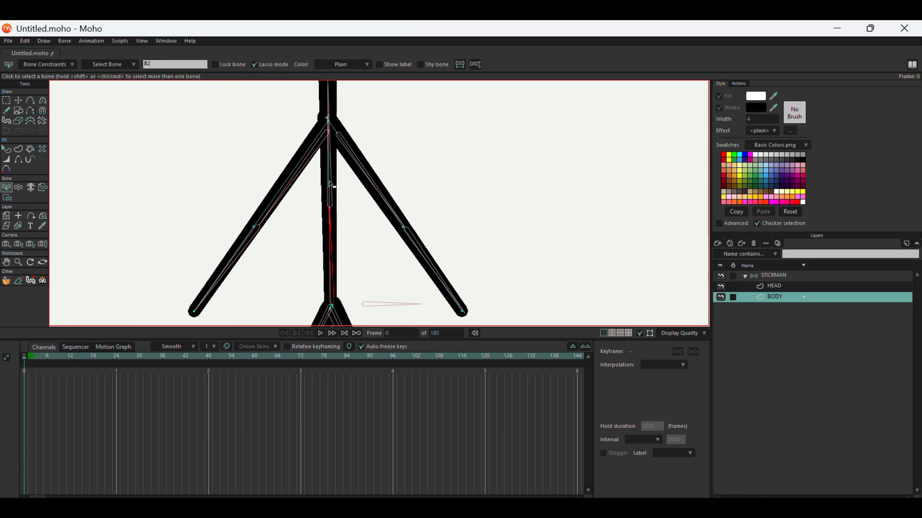
{"action": "left_click", "coordinate": [6, 198]}
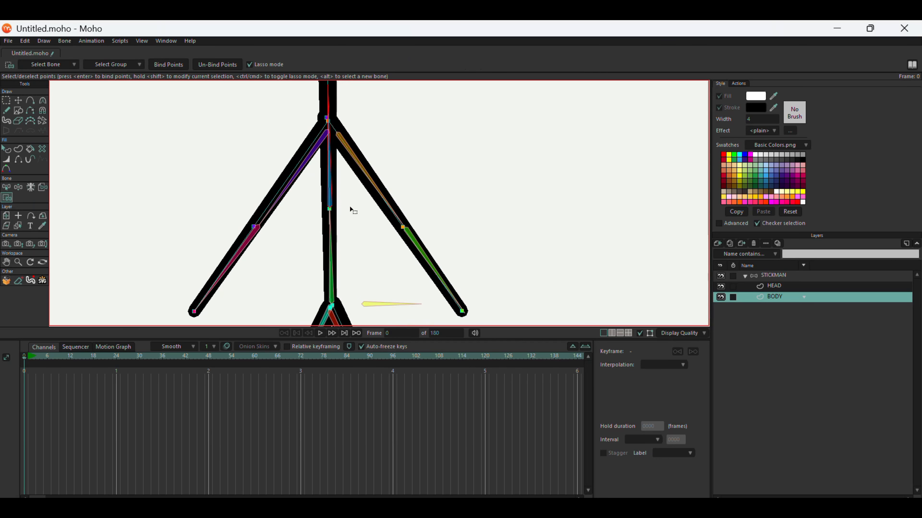
{"action": "mouse_move", "coordinate": [307, 213]}
{"action": "left_mouse_down"}
{"action": "mouse_move", "coordinate": [310, 125]}
{"action": "mouse_move", "coordinate": [356, 178]}
{"action": "left_mouse_up"}
{"action": "left_click_drag", "start_coordinate": [334, 211], "coordinate": [334, 211]}
{"action": "scroll", "coordinate": [363, 187], "scroll_direction": "down", "scroll_amount": 4}
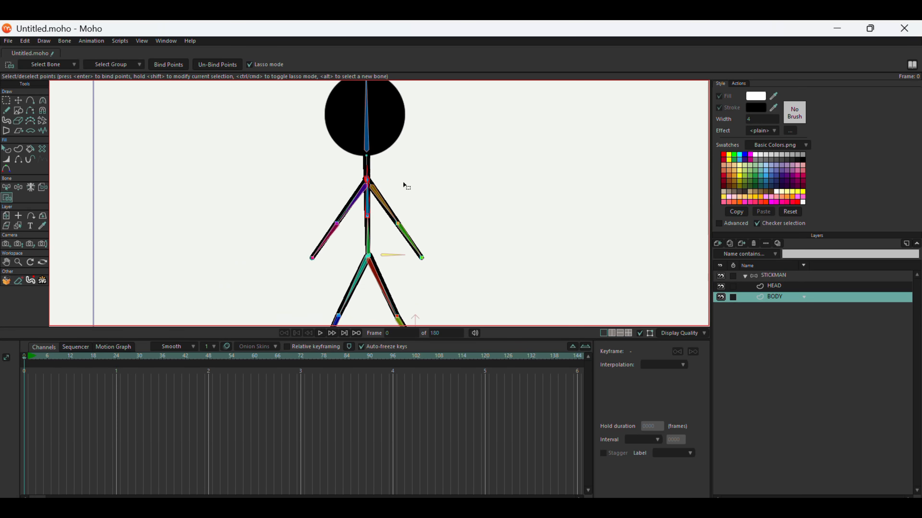
{"action": "scroll", "coordinate": [357, 142], "scroll_direction": "down", "scroll_amount": 2}
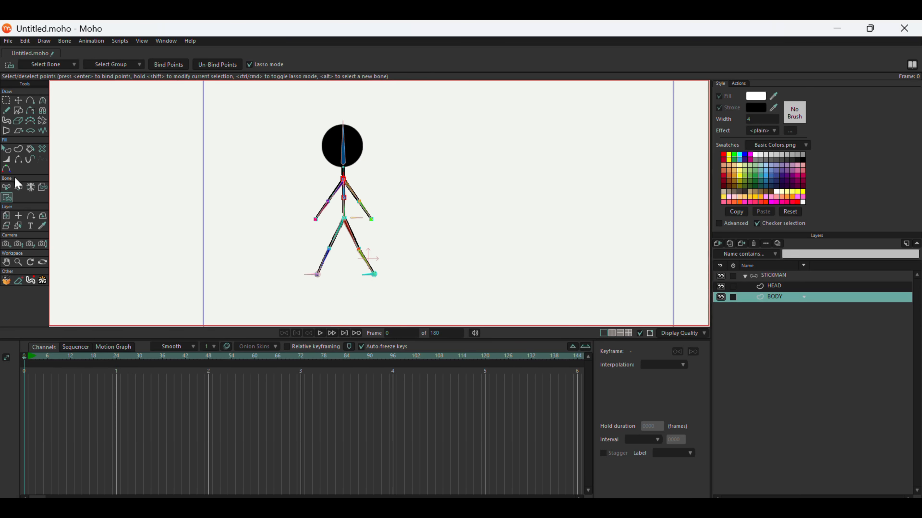
{"action": "left_click", "coordinate": [6, 187]}
{"action": "left_click", "coordinate": [767, 275]}
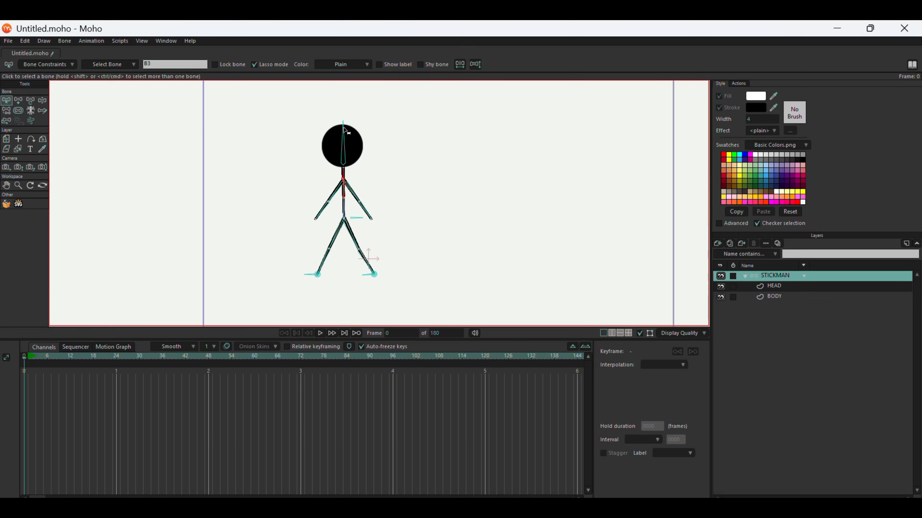
{"action": "left_click", "coordinate": [18, 100]}
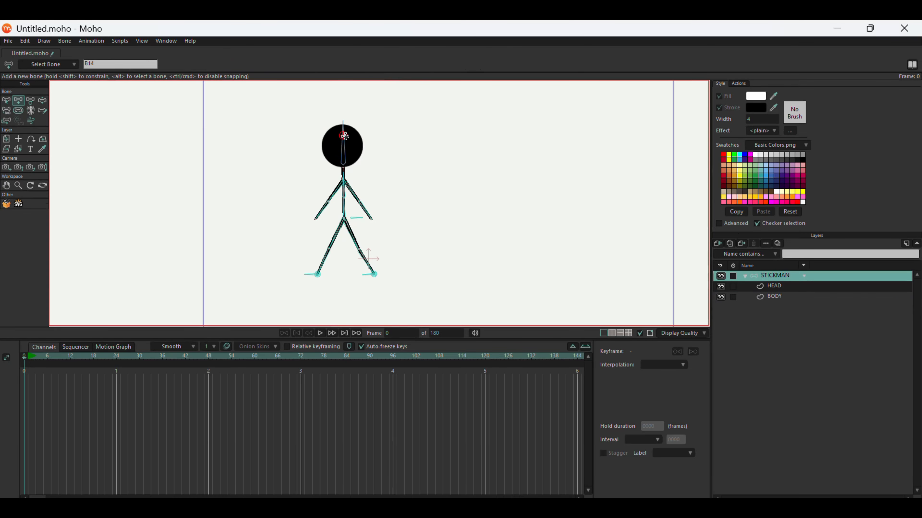
{"action": "key", "text": "ctrl+z"}
{"action": "scroll", "coordinate": [345, 154], "scroll_direction": "up", "scroll_amount": 4}
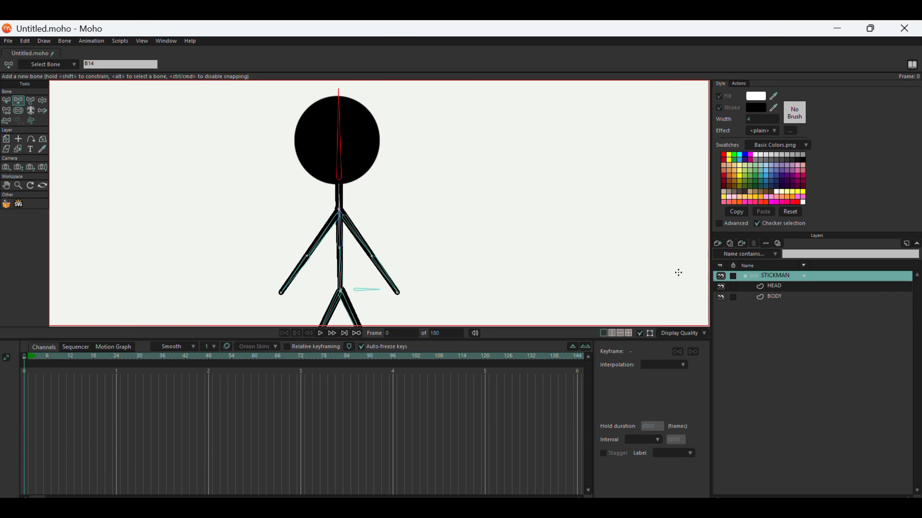
On the HEAD layer, check the head, arm and spine movement with the Manipulate Bones tool.
{"action": "left_click", "coordinate": [785, 287]}
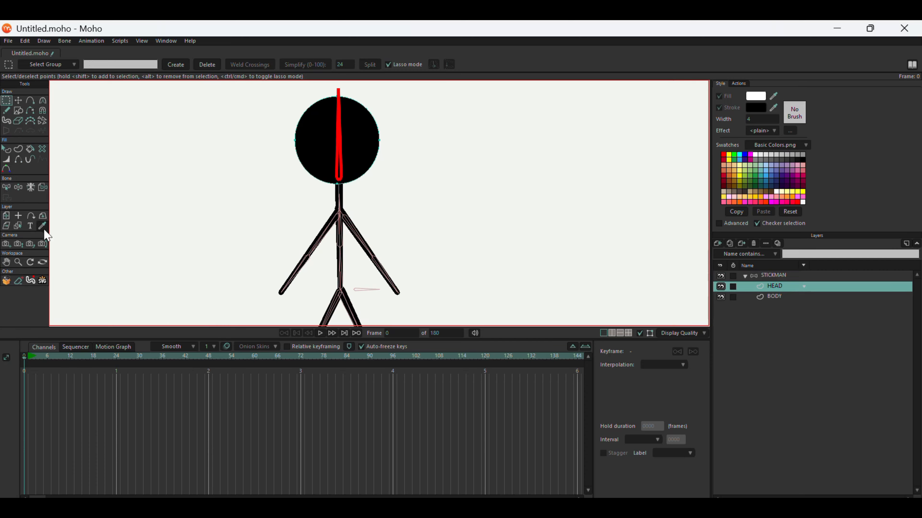
{"action": "left_click", "coordinate": [21, 189]}
{"action": "mouse_move", "coordinate": [339, 120]}
{"action": "left_mouse_down"}
{"action": "mouse_move", "coordinate": [351, 121]}
{"action": "mouse_move", "coordinate": [298, 134]}
{"action": "mouse_move", "coordinate": [392, 131]}
{"action": "mouse_move", "coordinate": [319, 120]}
{"action": "mouse_move", "coordinate": [343, 120]}
{"action": "left_mouse_up"}
{"action": "left_click_drag", "start_coordinate": [287, 287], "coordinate": [287, 267]}
{"action": "left_click_drag", "start_coordinate": [390, 281], "coordinate": [410, 226]}
{"action": "mouse_move", "coordinate": [344, 227]}
{"action": "left_mouse_down"}
{"action": "mouse_move", "coordinate": [323, 222]}
{"action": "mouse_move", "coordinate": [354, 233]}
{"action": "mouse_move", "coordinate": [347, 236]}
{"action": "left_mouse_up"}
{"action": "mouse_move", "coordinate": [338, 196]}
{"action": "left_mouse_down"}
{"action": "mouse_move", "coordinate": [359, 198]}
{"action": "mouse_move", "coordinate": [336, 193]}
{"action": "left_mouse_up"}
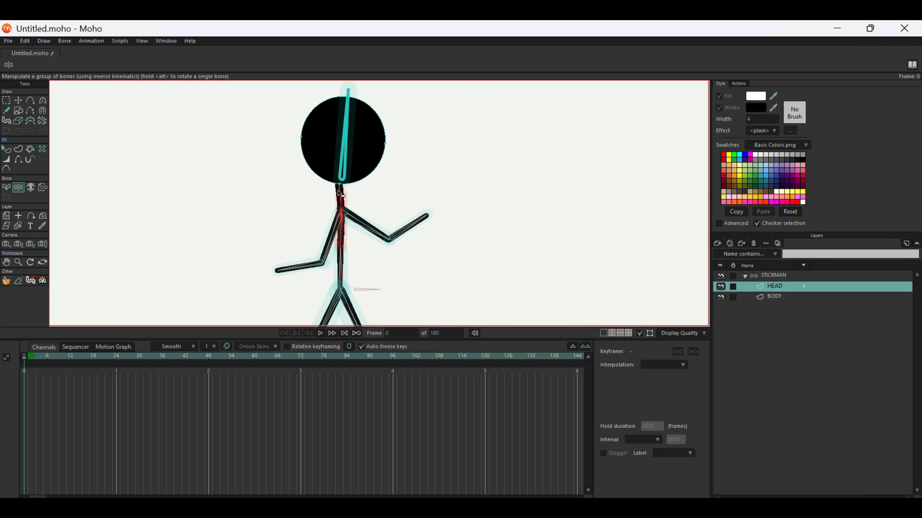
{"action": "scroll", "coordinate": [333, 193], "scroll_direction": "down", "scroll_amount": 2}
{"action": "scroll", "coordinate": [336, 189], "scroll_direction": "up", "scroll_amount": 3}
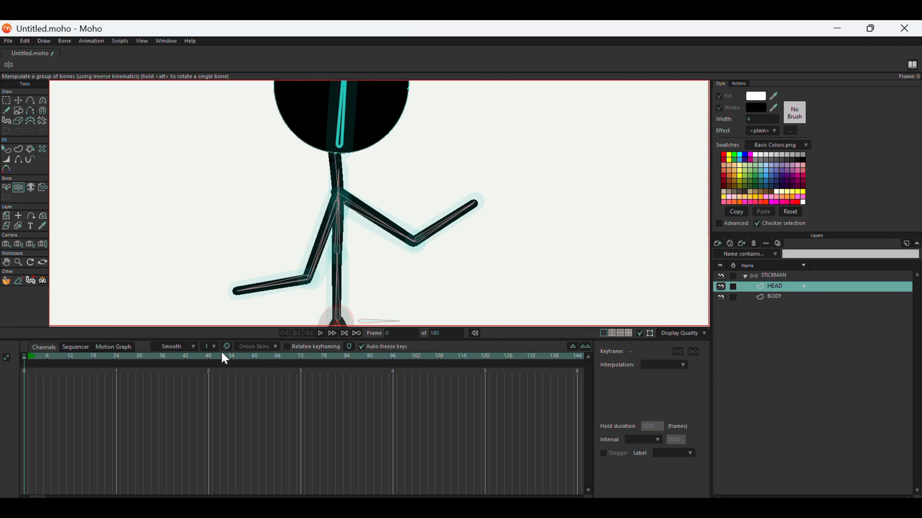
Delete the neck segment above the shoulders on the BODY layer.
{"action": "left_click", "coordinate": [8, 149]}
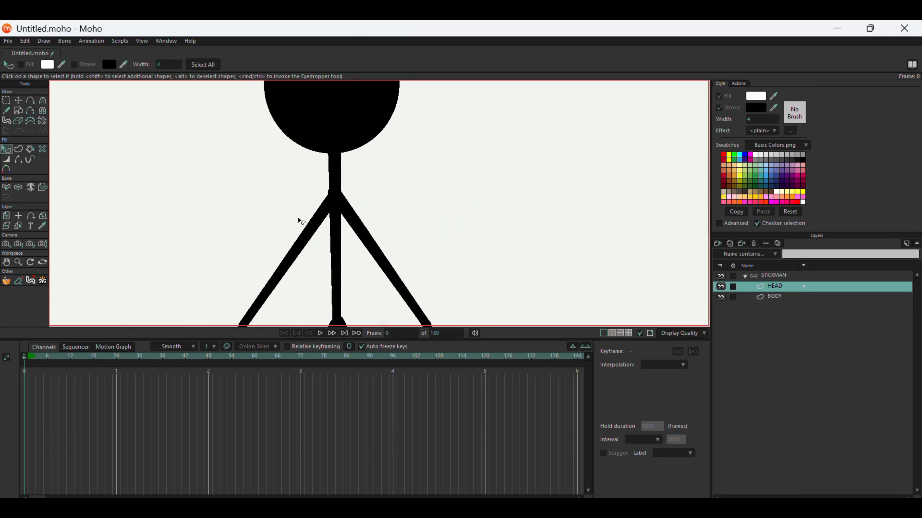
{"action": "double_click", "coordinate": [339, 183]}
{"action": "left_click_drag", "start_coordinate": [336, 155], "coordinate": [335, 156]}
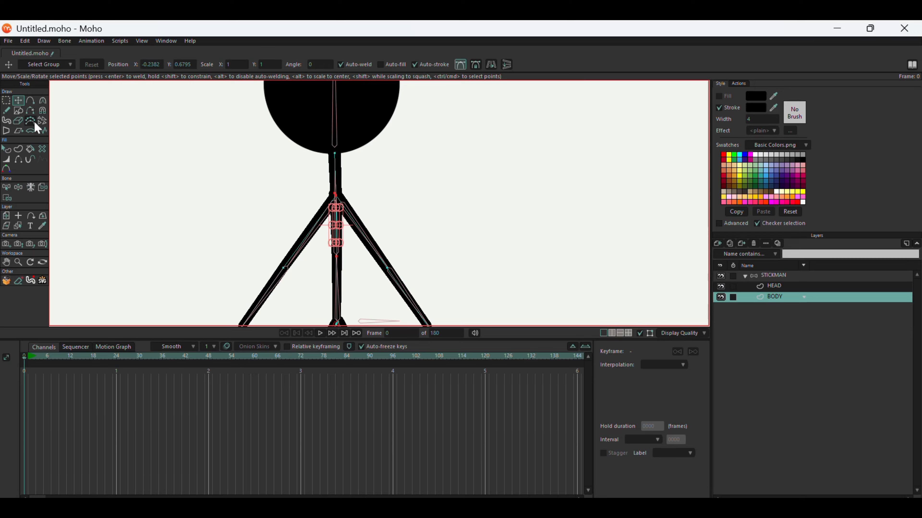
{"action": "left_click", "coordinate": [32, 111]}
{"action": "left_click", "coordinate": [334, 172]}
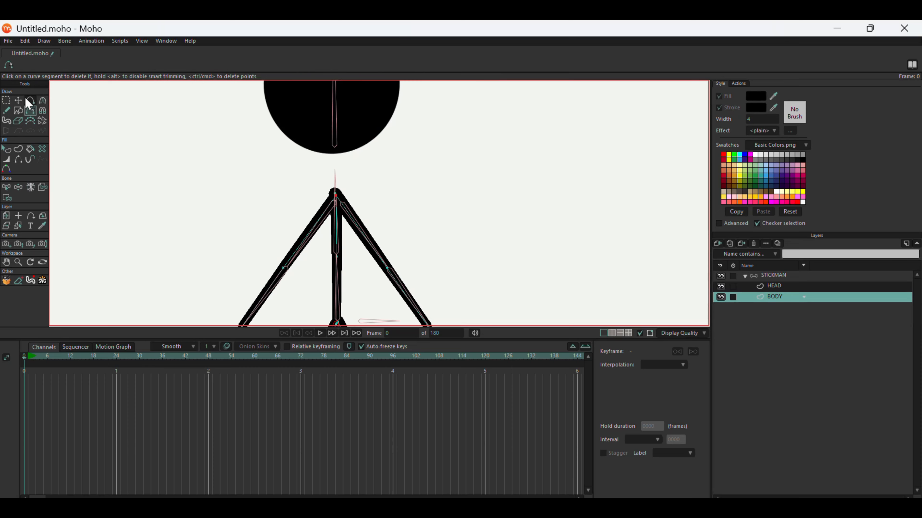
Select the HEAD layer and move the head circle straight down onto the shoulders.
{"action": "left_click", "coordinate": [19, 226]}
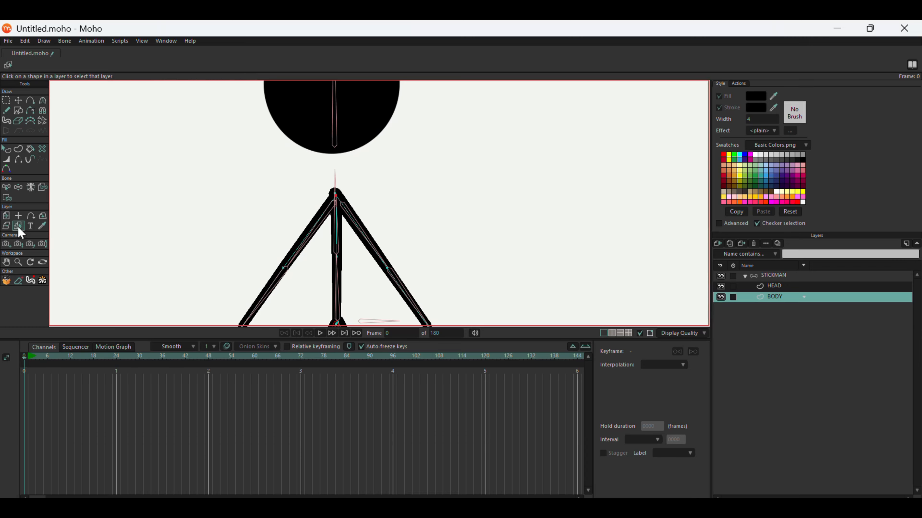
{"action": "left_click", "coordinate": [292, 126]}
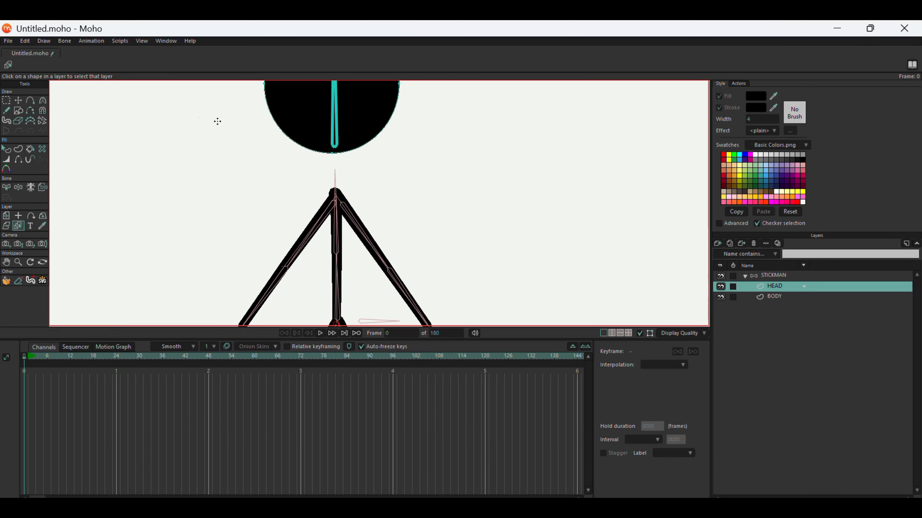
{"action": "left_click", "coordinate": [18, 100]}
{"action": "left_click_drag", "start_coordinate": [361, 126], "coordinate": [364, 162]}
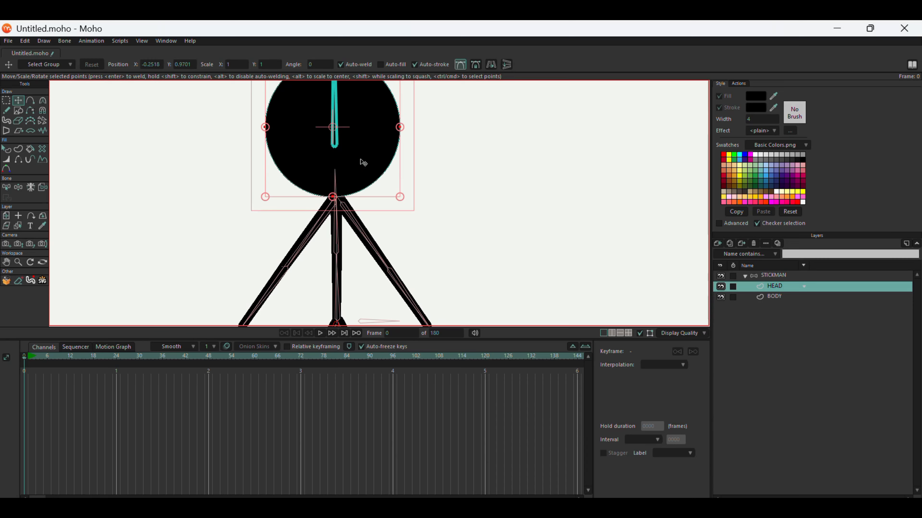
On the STICKMAN layer, shorten the upper spine bone to the shoulders and lower the head bone's base to meet it.
{"action": "left_click", "coordinate": [775, 276]}
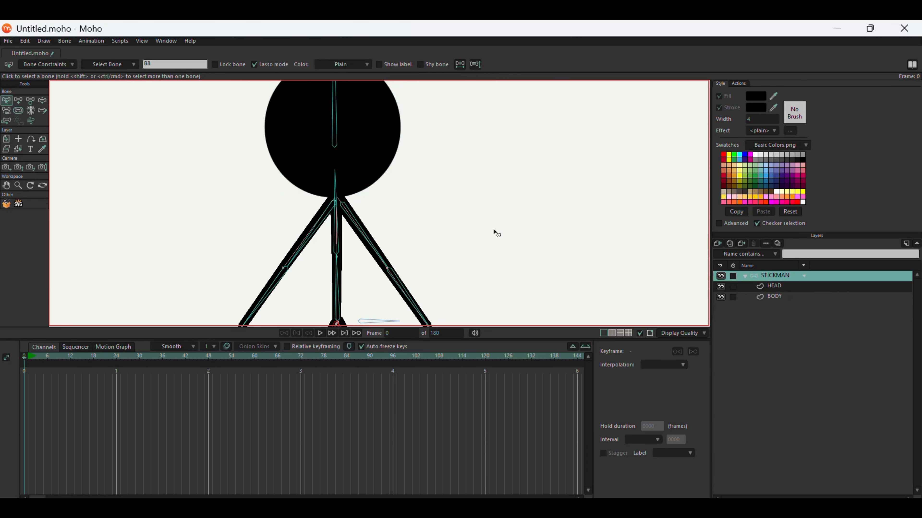
{"action": "left_click", "coordinate": [31, 100]}
{"action": "left_click", "coordinate": [340, 164]}
{"action": "left_click", "coordinate": [338, 186]}
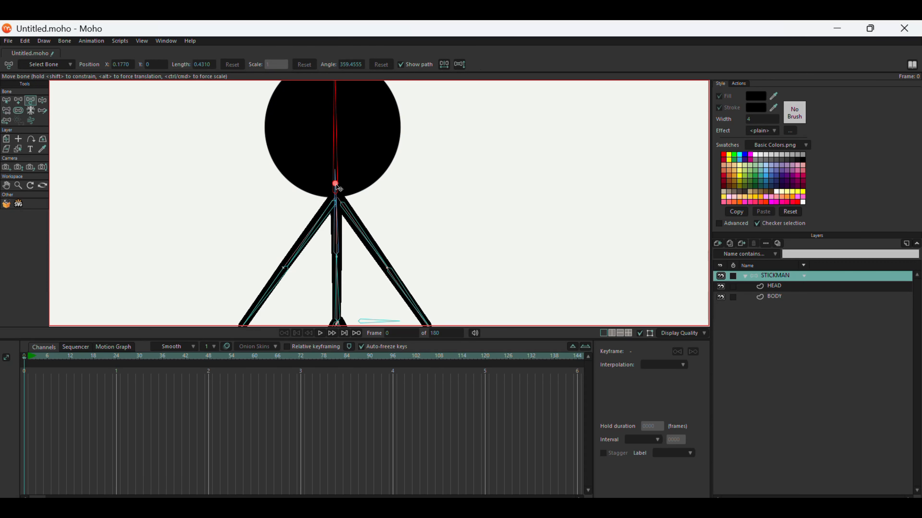
{"action": "left_click_drag", "start_coordinate": [336, 189], "coordinate": [337, 207]}
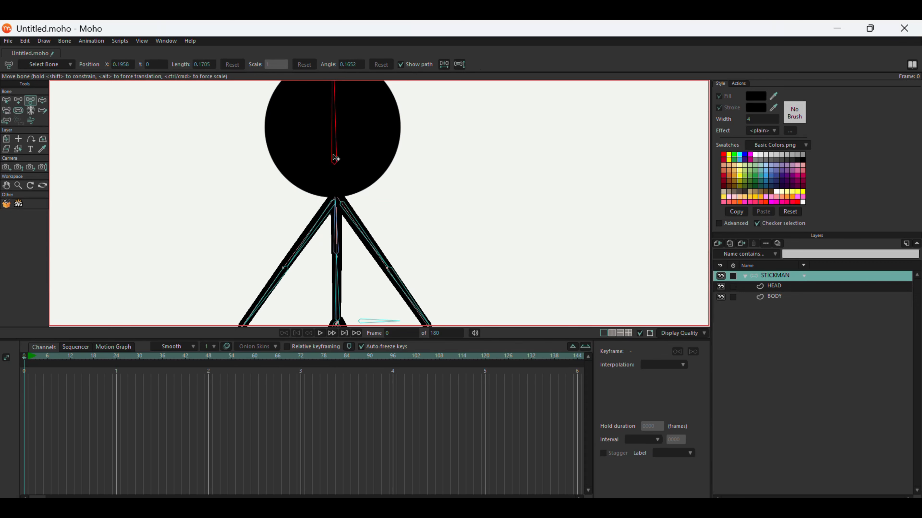
Test the head, spine and both arms of the adjusted rig with the Manipulate Bones tool.
{"action": "left_click", "coordinate": [43, 101]}
{"action": "mouse_move", "coordinate": [334, 96]}
{"action": "left_mouse_down"}
{"action": "mouse_move", "coordinate": [366, 103]}
{"action": "mouse_move", "coordinate": [324, 92]}
{"action": "left_mouse_up"}
{"action": "mouse_move", "coordinate": [380, 239]}
{"action": "left_mouse_down"}
{"action": "mouse_move", "coordinate": [386, 222]}
{"action": "mouse_move", "coordinate": [388, 246]}
{"action": "left_mouse_up"}
{"action": "left_click", "coordinate": [315, 223]}
{"action": "left_click_drag", "start_coordinate": [315, 223], "coordinate": [309, 228]}
{"action": "left_click_drag", "start_coordinate": [259, 284], "coordinate": [262, 171]}
{"action": "left_click", "coordinate": [418, 292]}
{"action": "left_click_drag", "start_coordinate": [418, 292], "coordinate": [411, 185]}
{"action": "left_click_drag", "start_coordinate": [316, 233], "coordinate": [325, 235]}
{"action": "left_click_drag", "start_coordinate": [371, 239], "coordinate": [398, 256]}
{"action": "left_click_drag", "start_coordinate": [329, 120], "coordinate": [346, 117]}
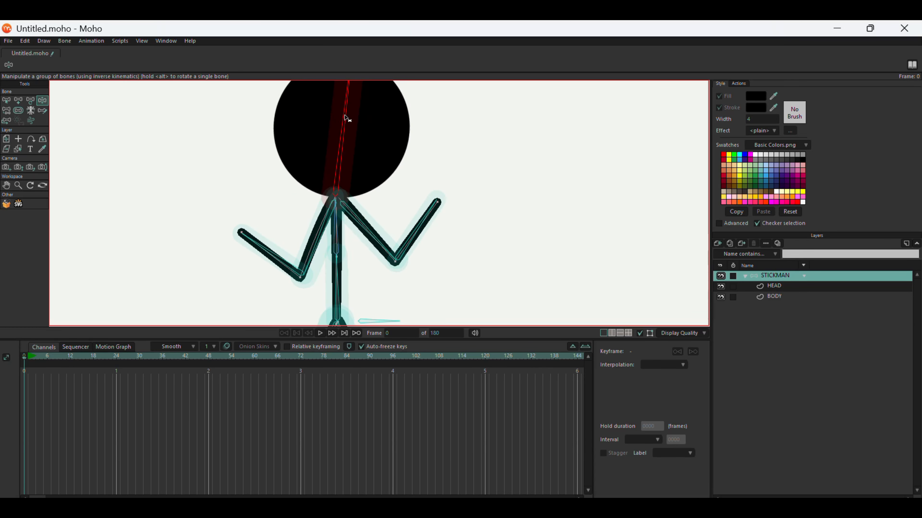
Test the spine and an upper leg bone of the rig at frame 0 with the Manipulate Bones tool.
{"action": "left_click_drag", "start_coordinate": [337, 222], "coordinate": [326, 180]}
{"action": "scroll", "coordinate": [534, 107], "scroll_direction": "down", "scroll_amount": 4}
{"action": "left_click", "coordinate": [409, 246]}
{"action": "scroll", "coordinate": [276, 228], "scroll_direction": "down", "scroll_amount": 1}
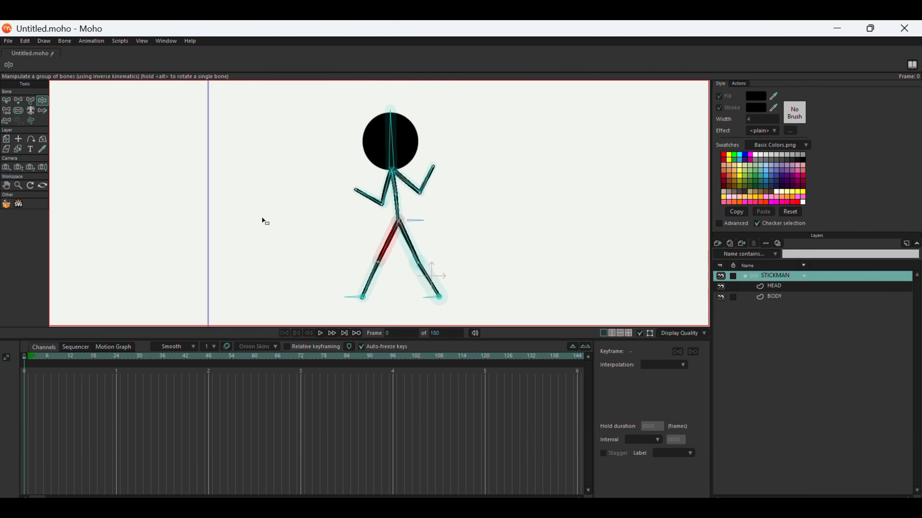
Try out a pose at frame 12 by lowering both foot targets, bending both arms and tilting the head.
{"action": "left_click_drag", "start_coordinate": [25, 362], "coordinate": [74, 374]}
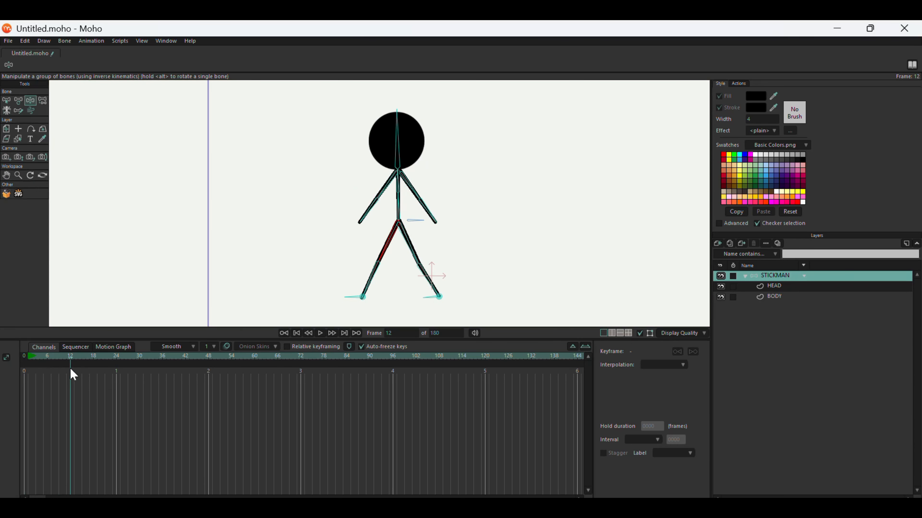
{"action": "mouse_move", "coordinate": [352, 301]}
{"action": "left_mouse_down"}
{"action": "mouse_move", "coordinate": [344, 239]}
{"action": "mouse_move", "coordinate": [352, 307]}
{"action": "left_mouse_up"}
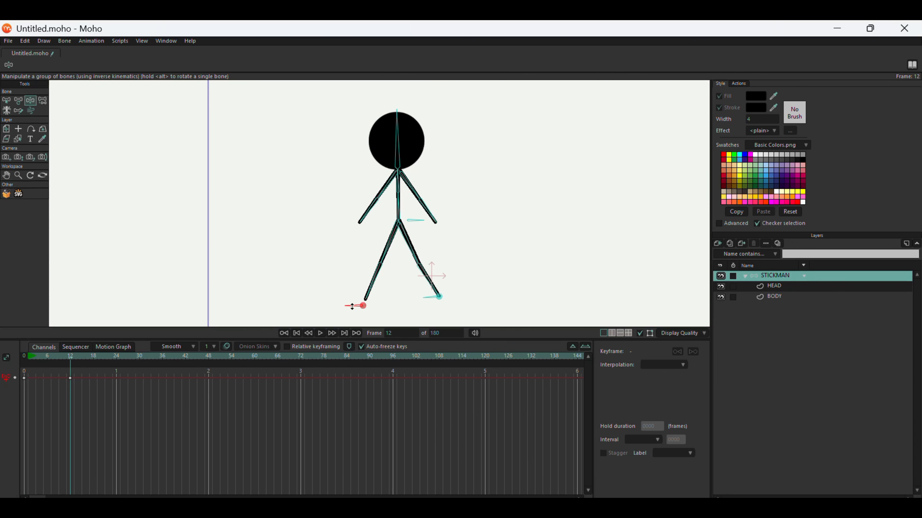
{"action": "mouse_move", "coordinate": [438, 297]}
{"action": "left_mouse_down"}
{"action": "mouse_move", "coordinate": [397, 243]}
{"action": "mouse_move", "coordinate": [419, 280]}
{"action": "mouse_move", "coordinate": [441, 290]}
{"action": "mouse_move", "coordinate": [422, 305]}
{"action": "mouse_move", "coordinate": [354, 262]}
{"action": "mouse_move", "coordinate": [345, 341]}
{"action": "mouse_move", "coordinate": [440, 307]}
{"action": "left_mouse_up"}
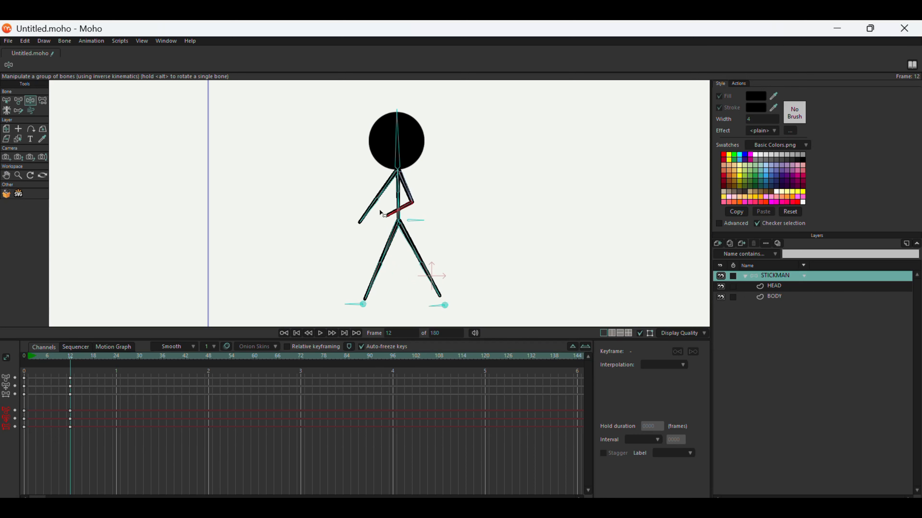
{"action": "mouse_move", "coordinate": [385, 202]}
{"action": "left_mouse_down"}
{"action": "mouse_move", "coordinate": [395, 223]}
{"action": "mouse_move", "coordinate": [339, 181]}
{"action": "mouse_move", "coordinate": [374, 196]}
{"action": "left_mouse_up"}
{"action": "mouse_move", "coordinate": [387, 112]}
{"action": "left_mouse_down"}
{"action": "mouse_move", "coordinate": [319, 150]}
{"action": "mouse_move", "coordinate": [443, 117]}
{"action": "mouse_move", "coordinate": [388, 112]}
{"action": "left_mouse_up"}
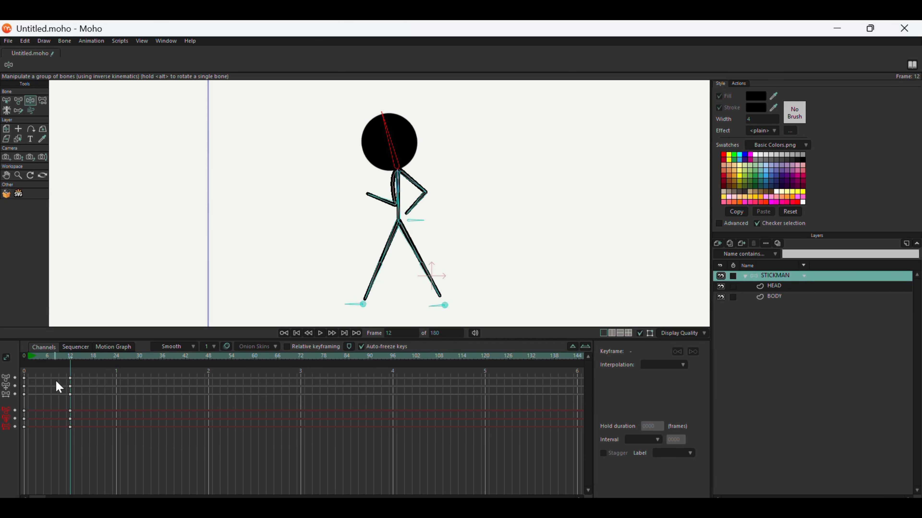
Delete all the test pose's keyframes from the STICKMAN timeline.
{"action": "left_click_drag", "start_coordinate": [121, 373], "coordinate": [7, 494]}
{"action": "key", "text": "Delete"}
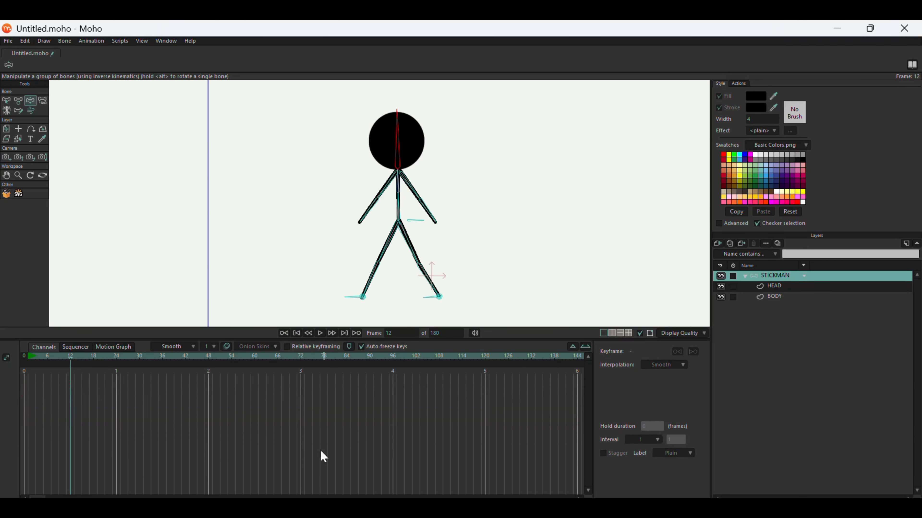
{"action": "scroll", "coordinate": [364, 235], "scroll_direction": "down", "scroll_amount": 1}
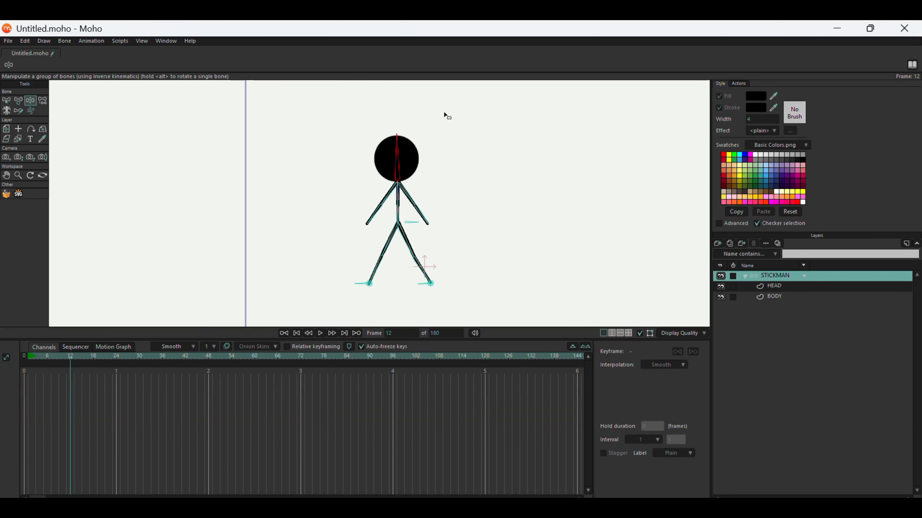